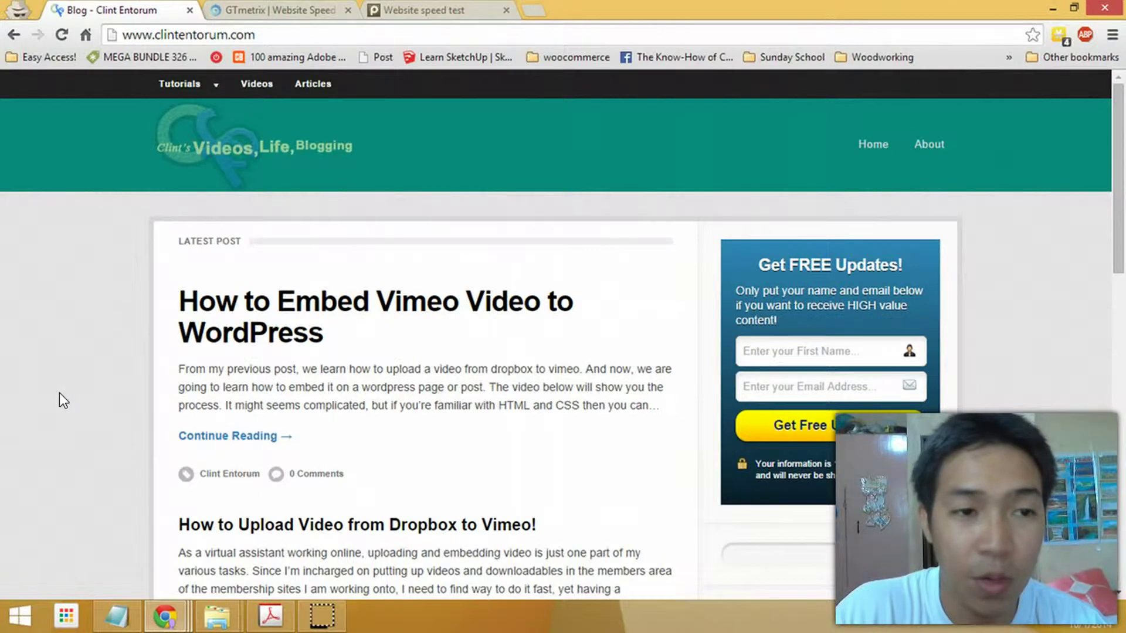
Copy the clintentorum.com blog address from the address bar
right_click(199, 37)
click(231, 97)
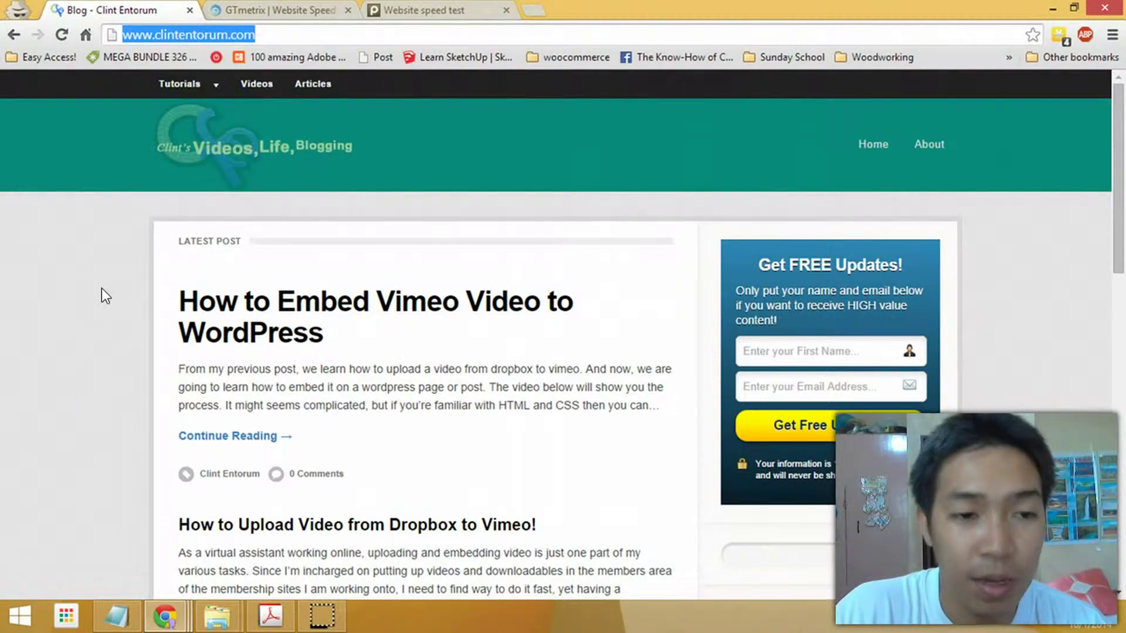
click(101, 287)
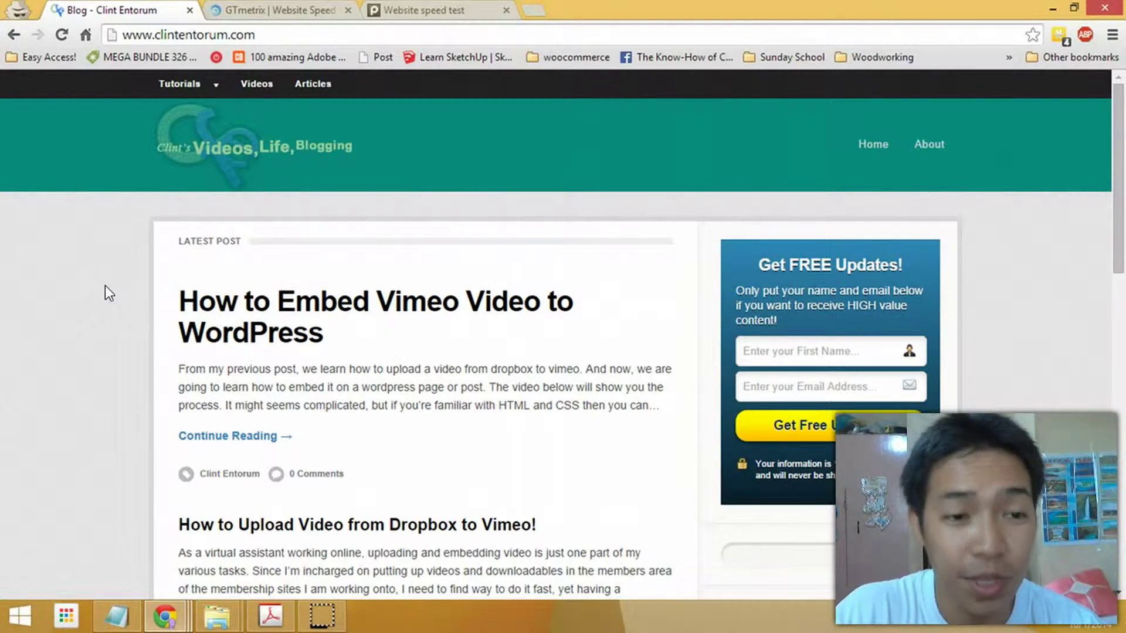
Start the GTmetrix analysis of clintentorum.com
click(293, 10)
key(ctrl+Tab)
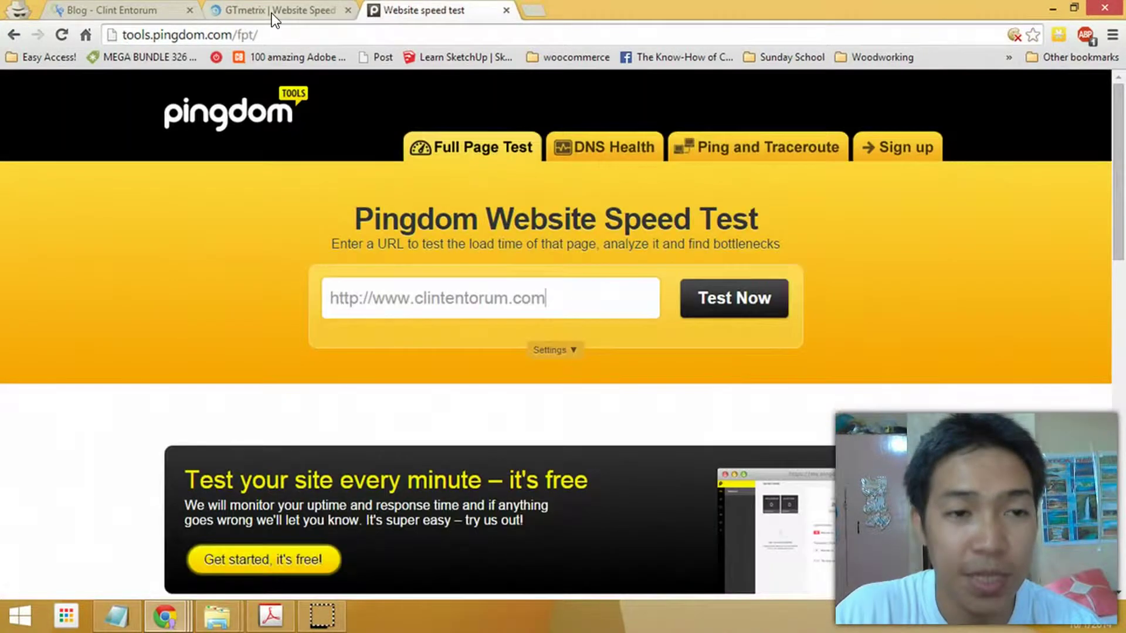
click(272, 13)
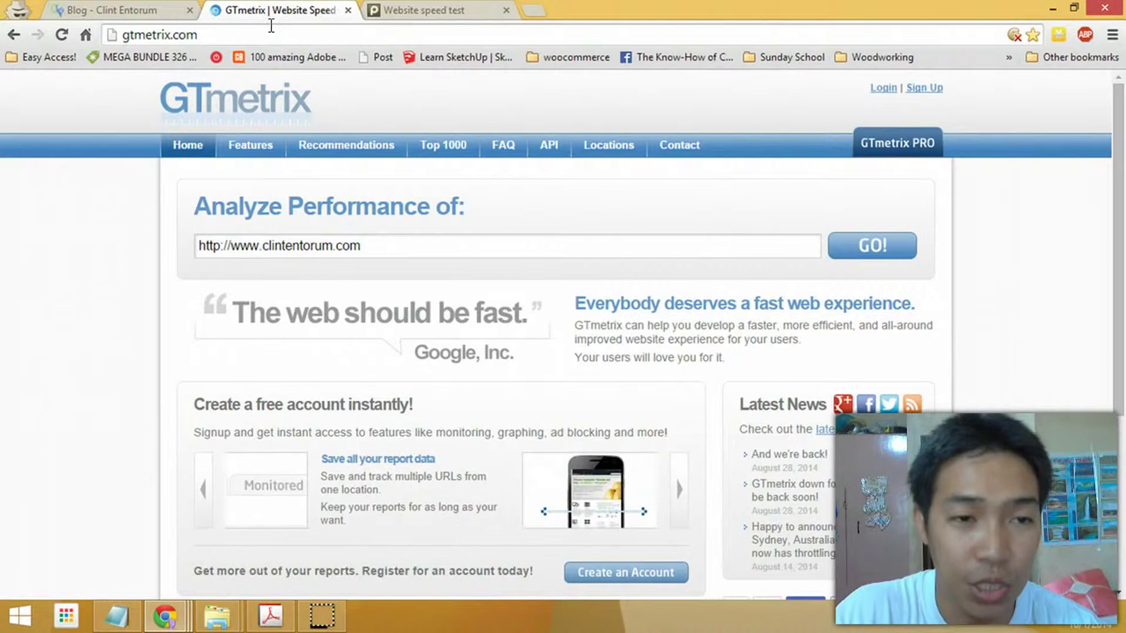
click(390, 16)
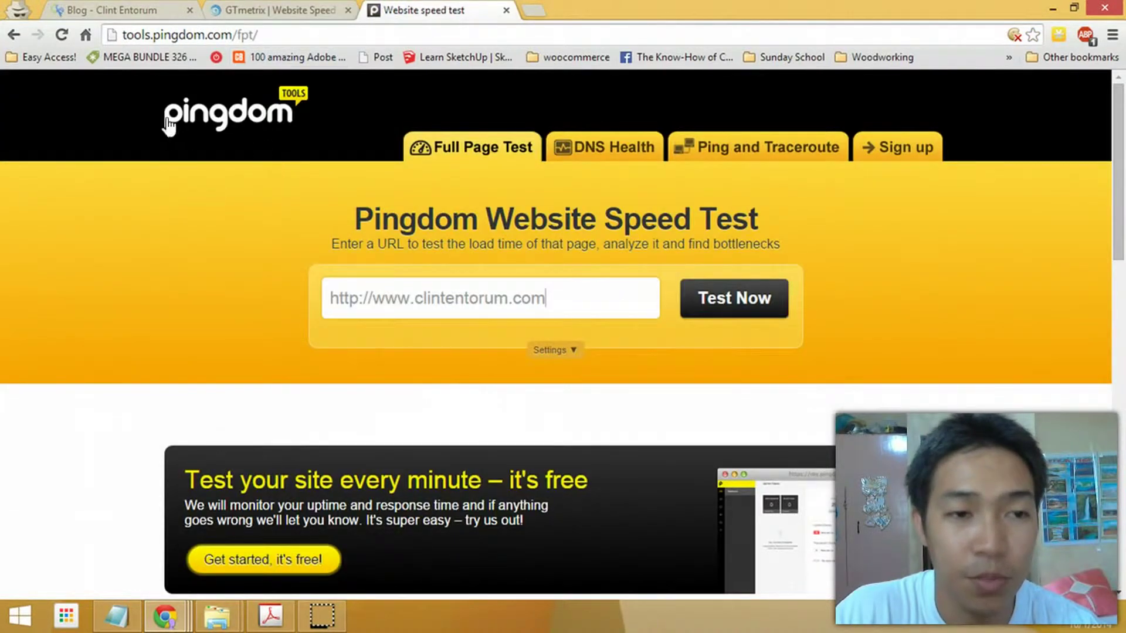
click(277, 9)
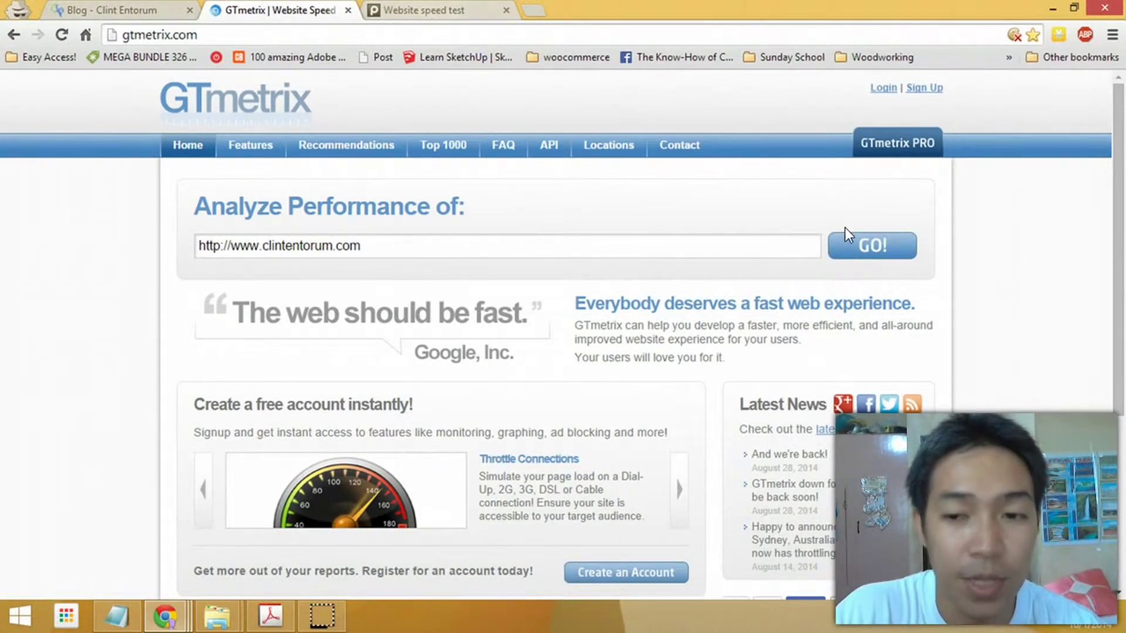
click(428, 11)
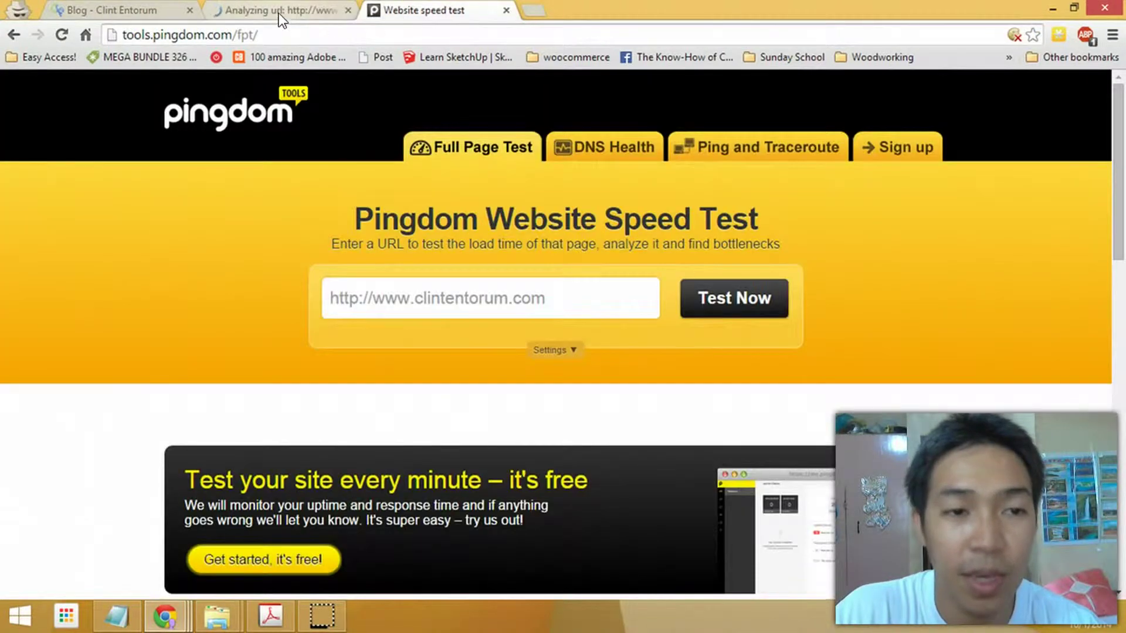
Start the Pingdom speed test of clintentorum.com while GTmetrix keeps analyzing
click(279, 13)
click(428, 10)
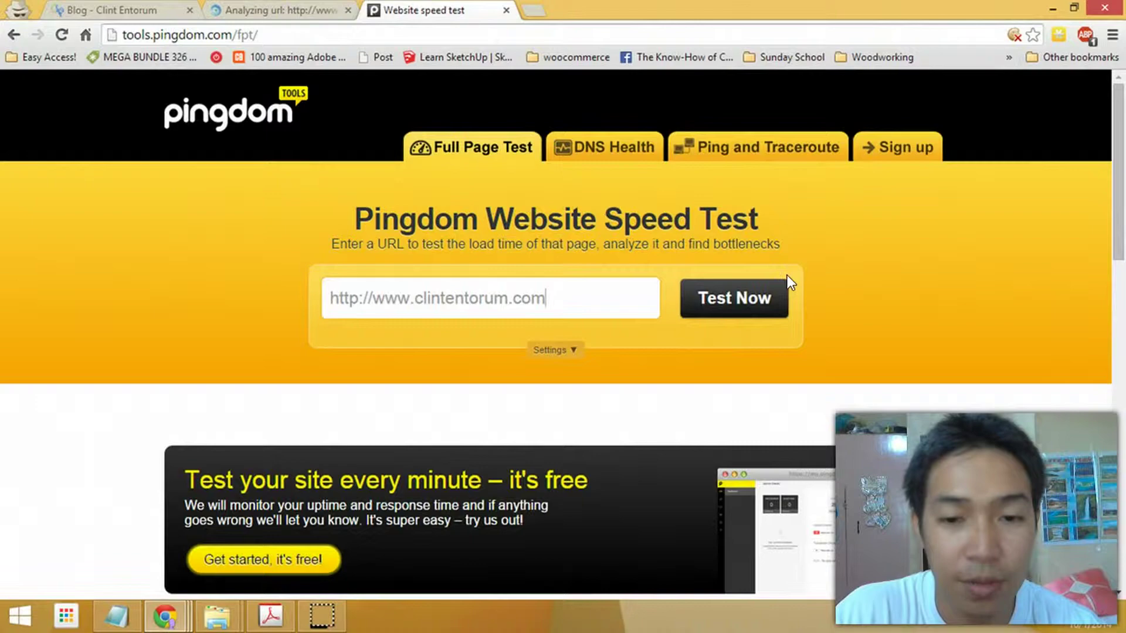
click(706, 298)
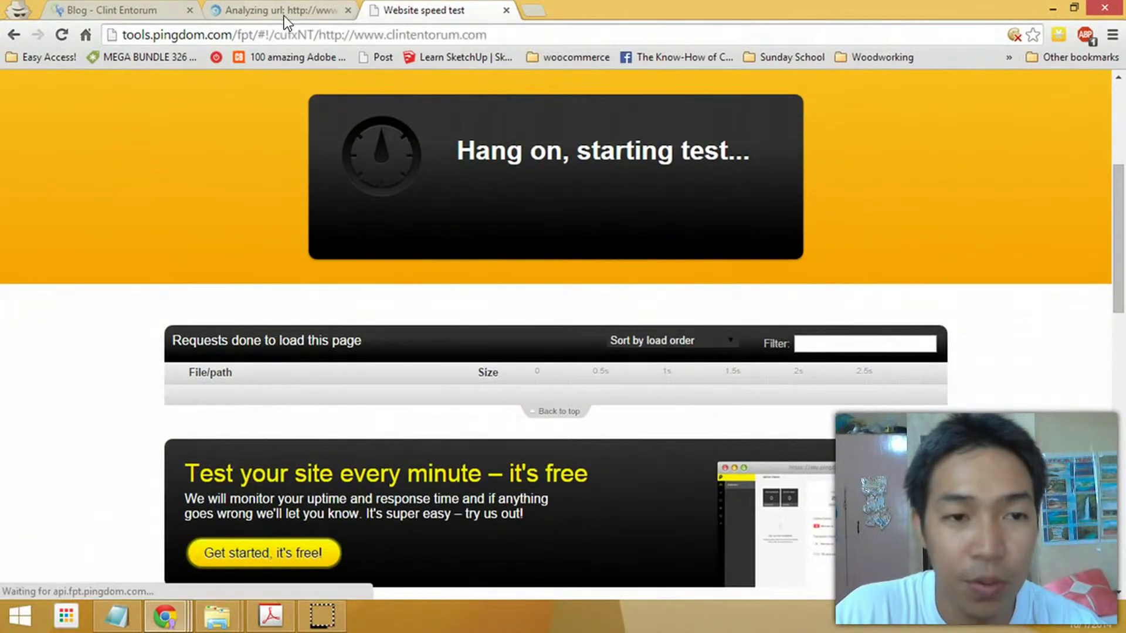
click(277, 2)
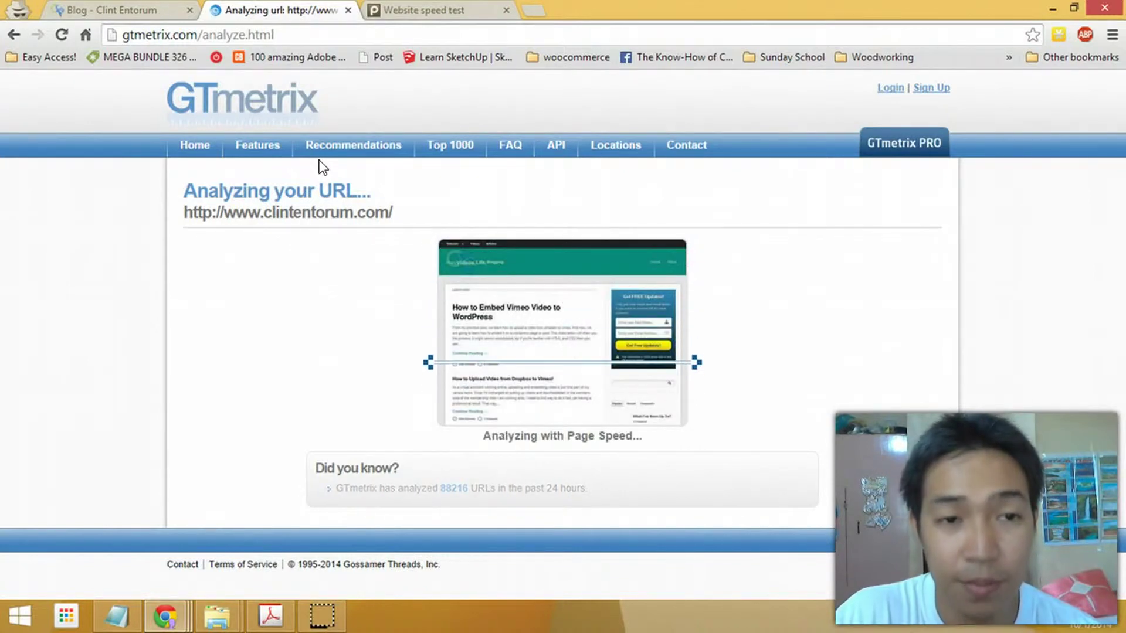
Review Pingdom's finished clintentorum.com result, highlighting its 1.64 s load time
click(421, 3)
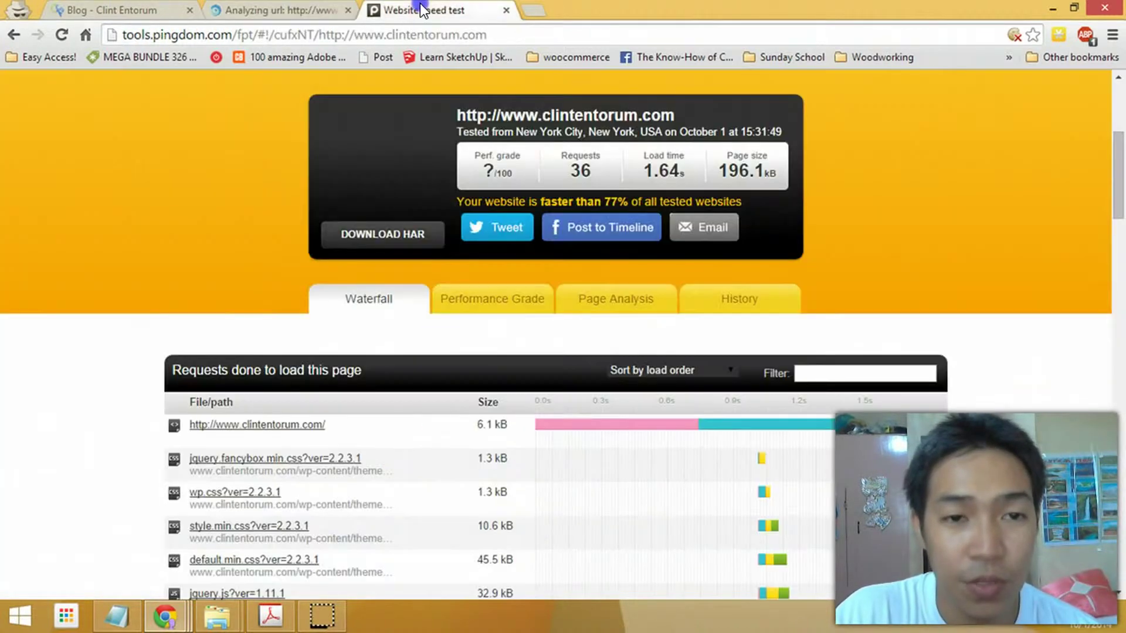
scroll(280, 327, up, 2)
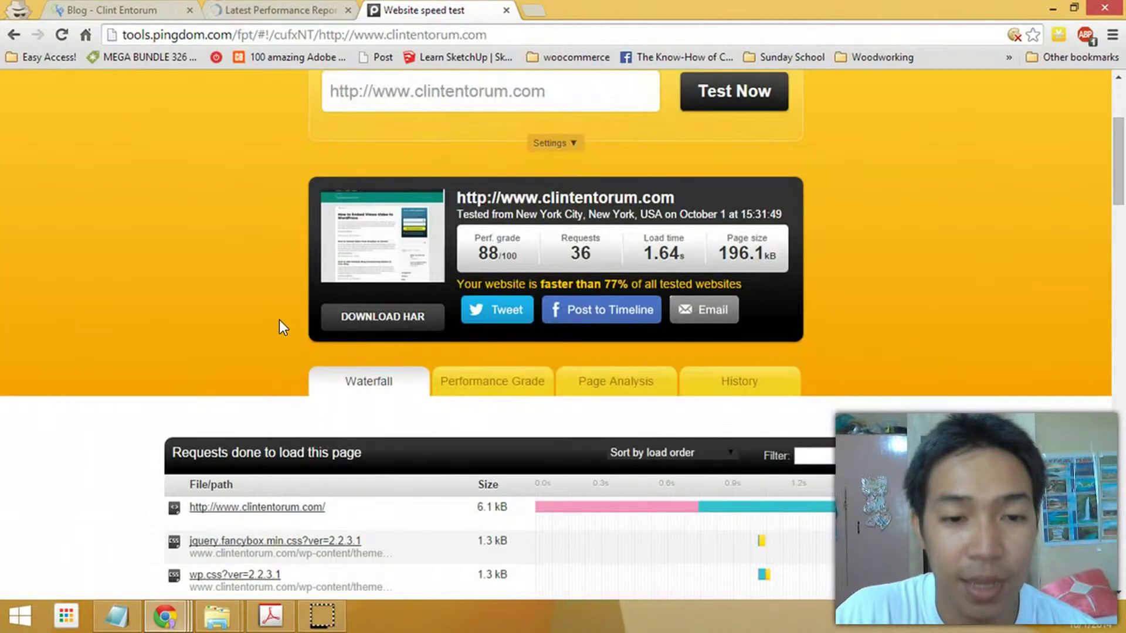
scroll(605, 301, up, 2)
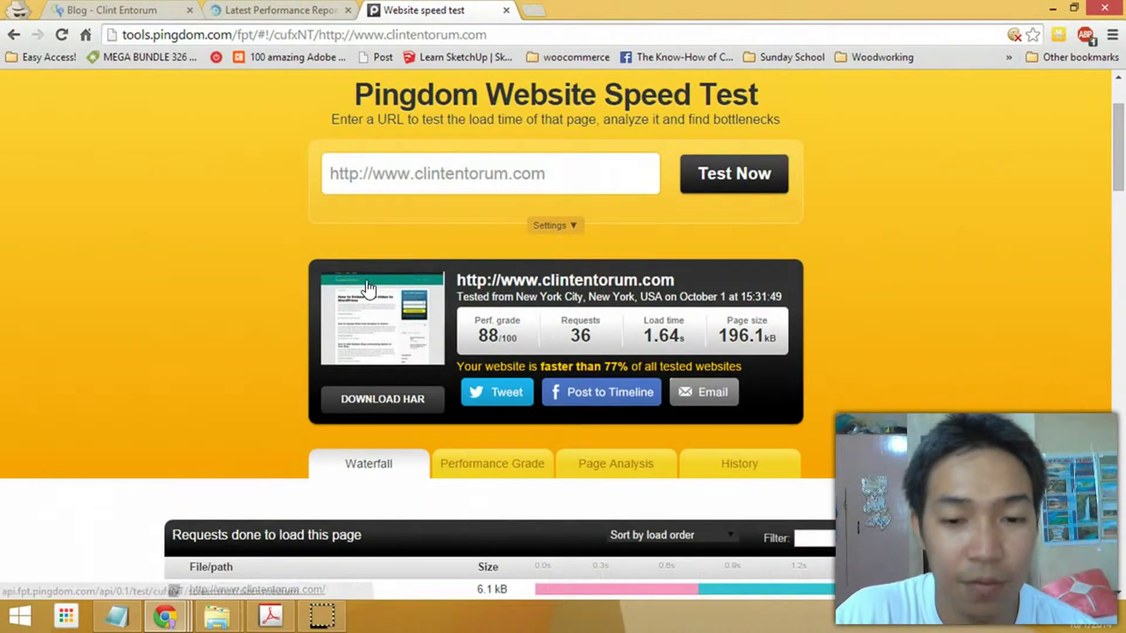
scroll(375, 290, down, 2)
drag(645, 251, 681, 251)
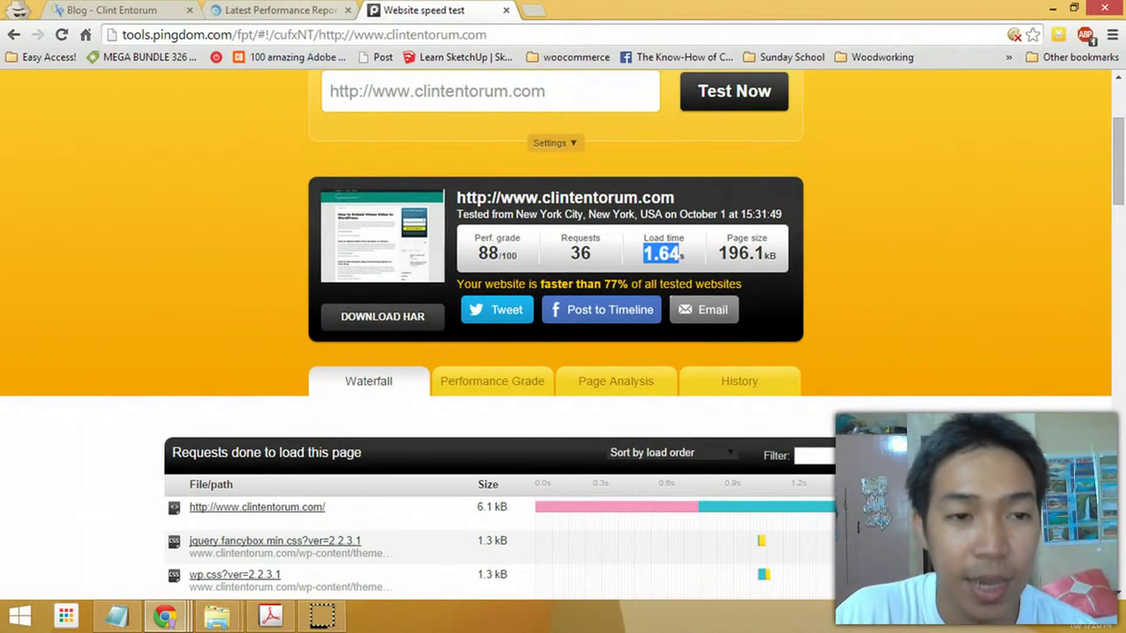
click(315, 10)
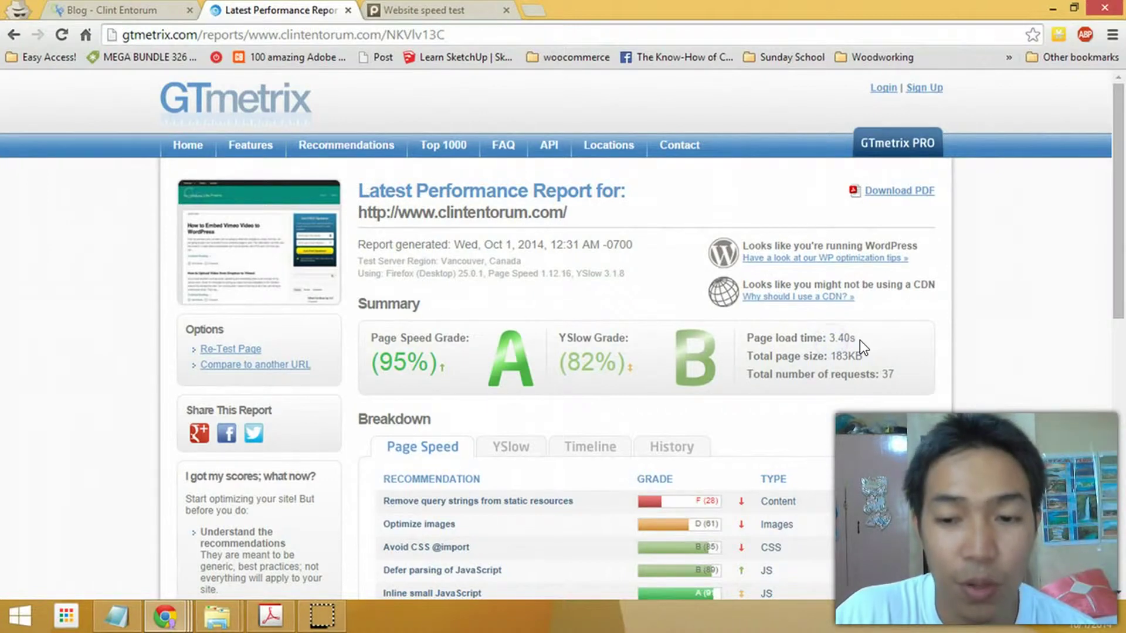
Highlight GTmetrix's 3.40 s load time and go back to the Pingdom results address
drag(856, 339, 828, 339)
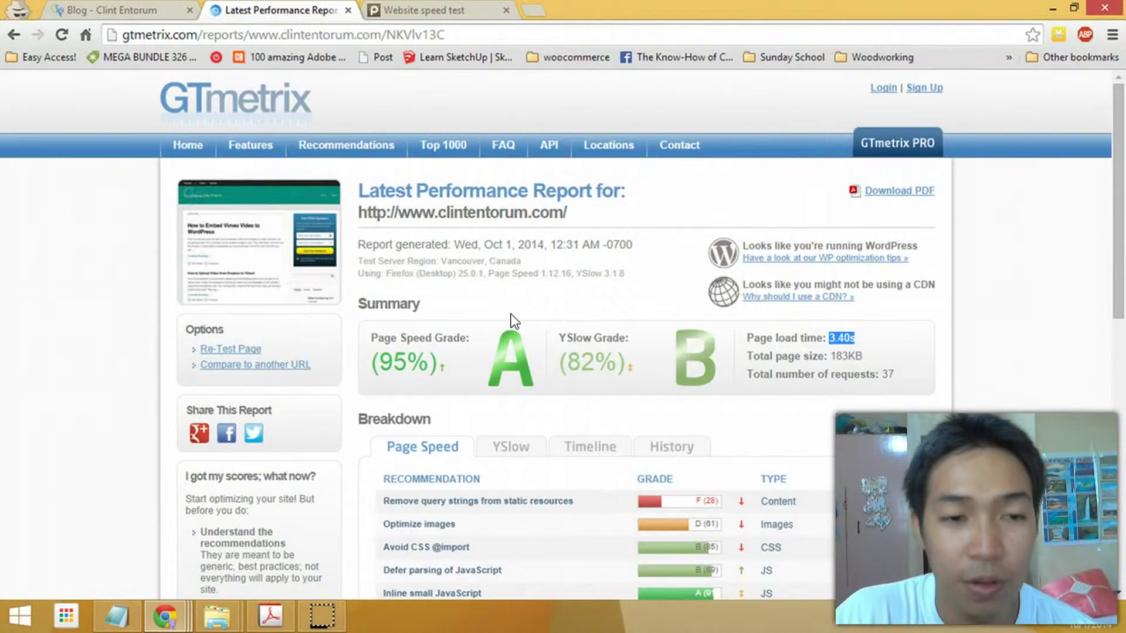
click(422, 10)
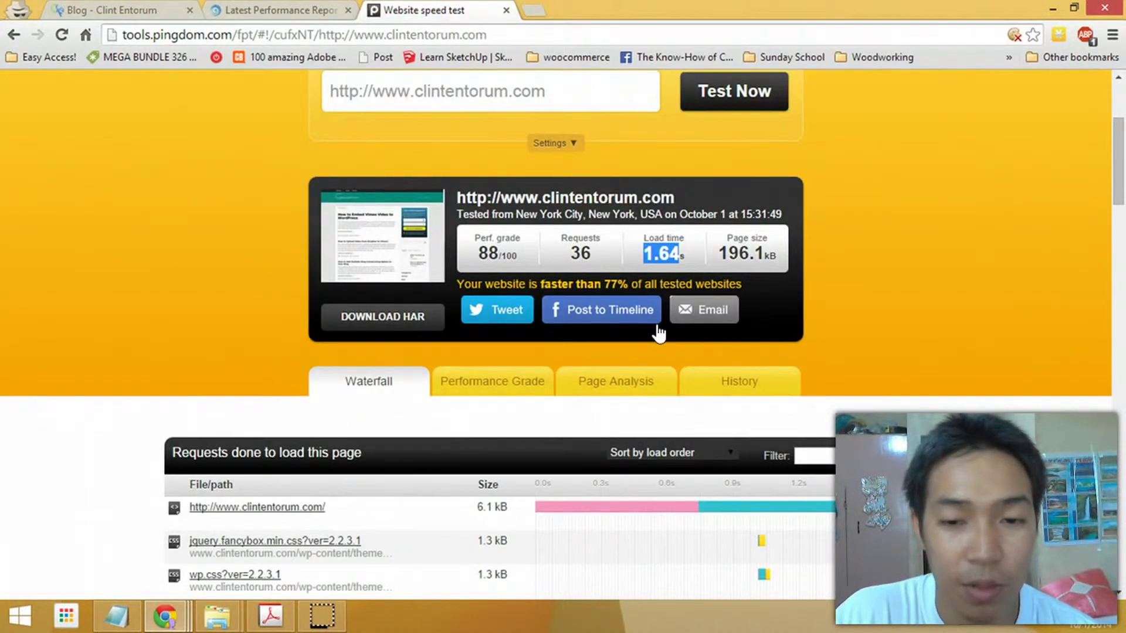
scroll(524, 393, down, 1)
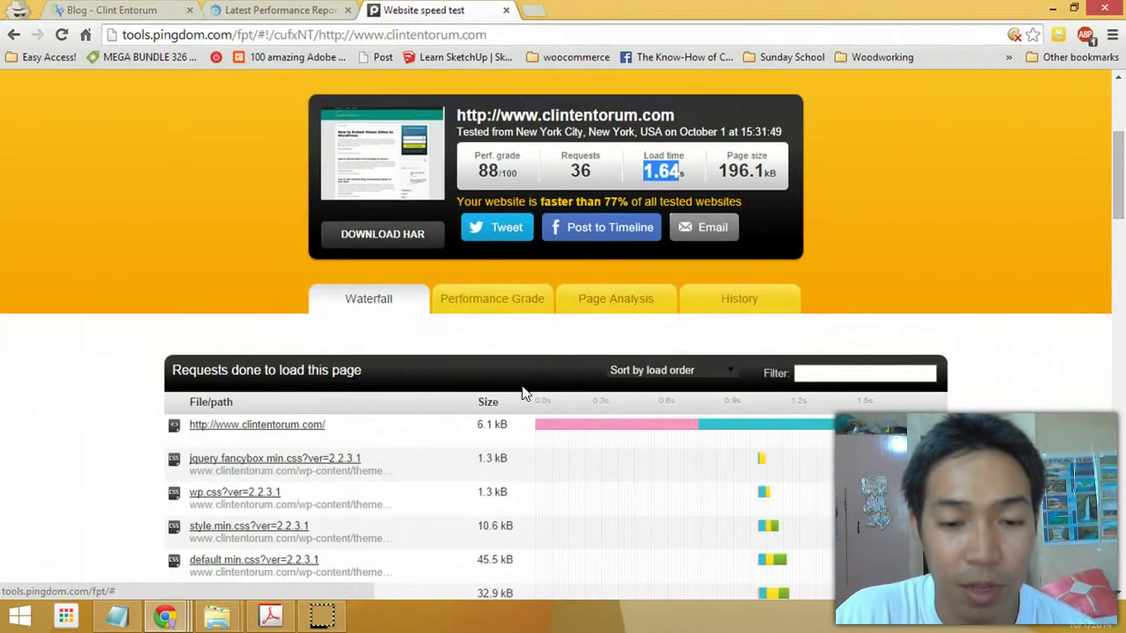
scroll(522, 387, up, 2)
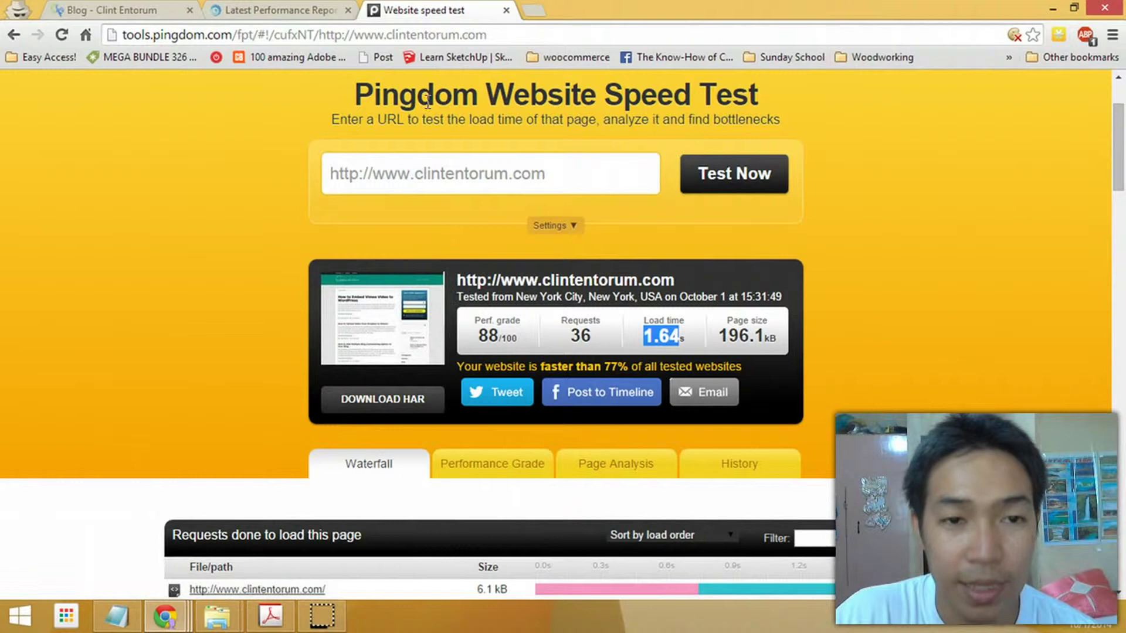
click(411, 36)
Copy the Pingdom results URL and paste it into a new Notepad note
right_click(293, 35)
click(341, 91)
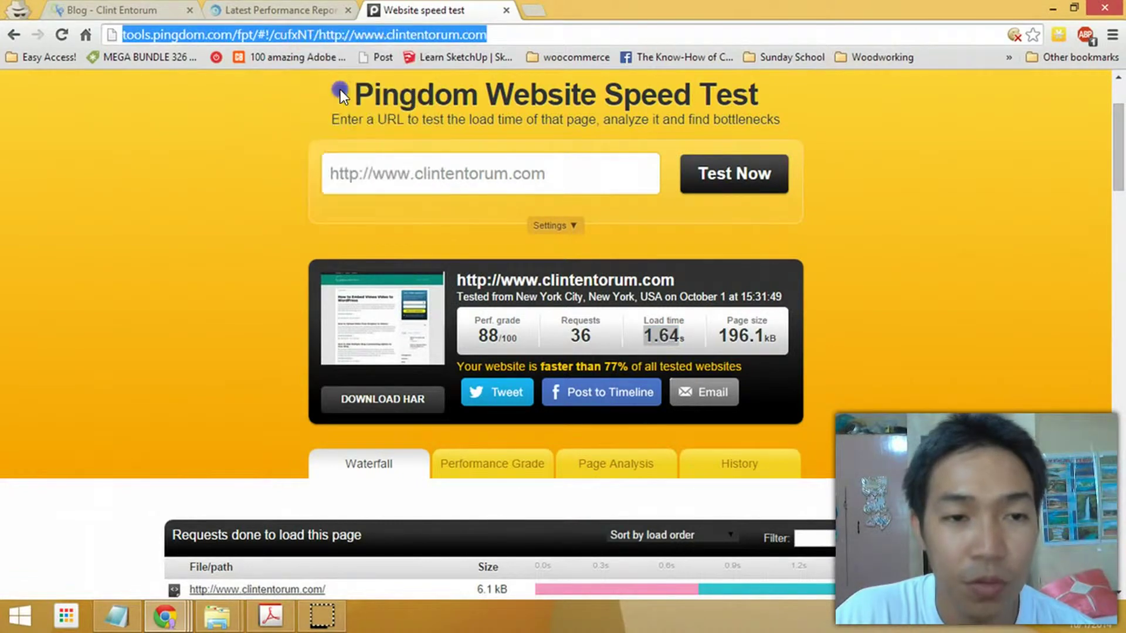
key(super+r)
text(notepad)
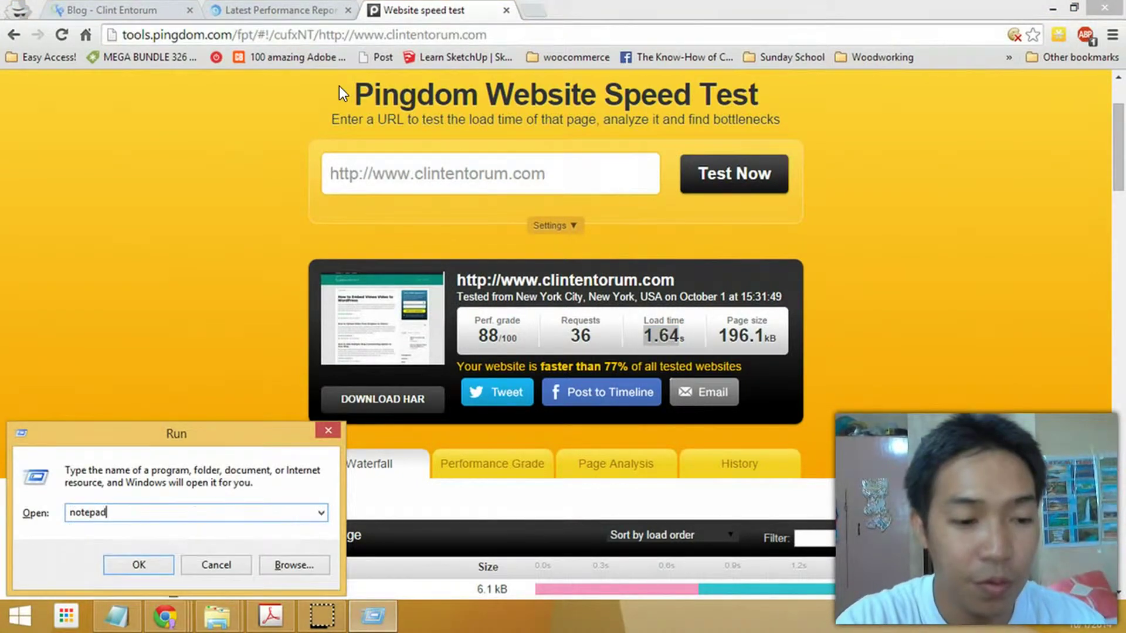
key(Return)
key(ctrl+v)
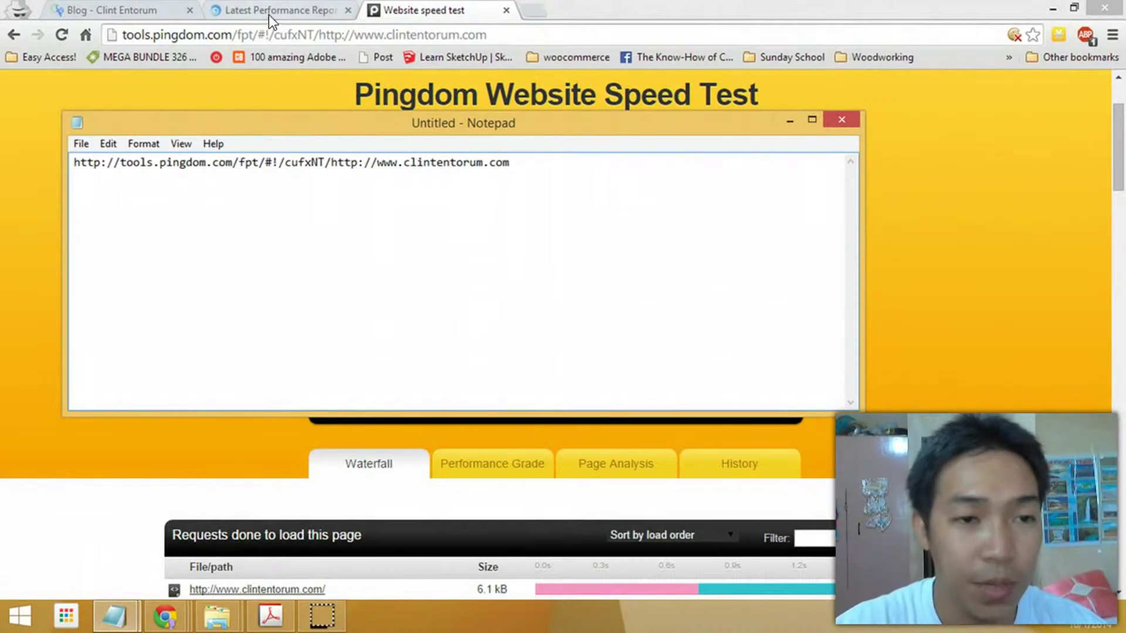
Copy the GTmetrix report URL and paste it above the Pingdom link
click(268, 15)
click(308, 37)
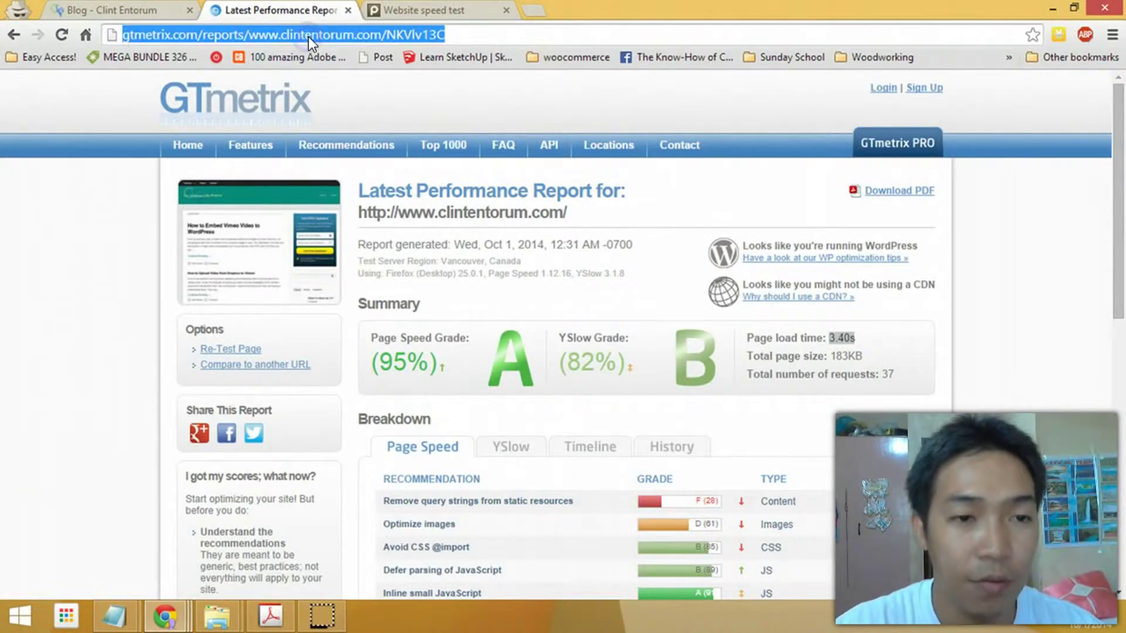
key(alt+Tab)
key(Return)
key(Return)
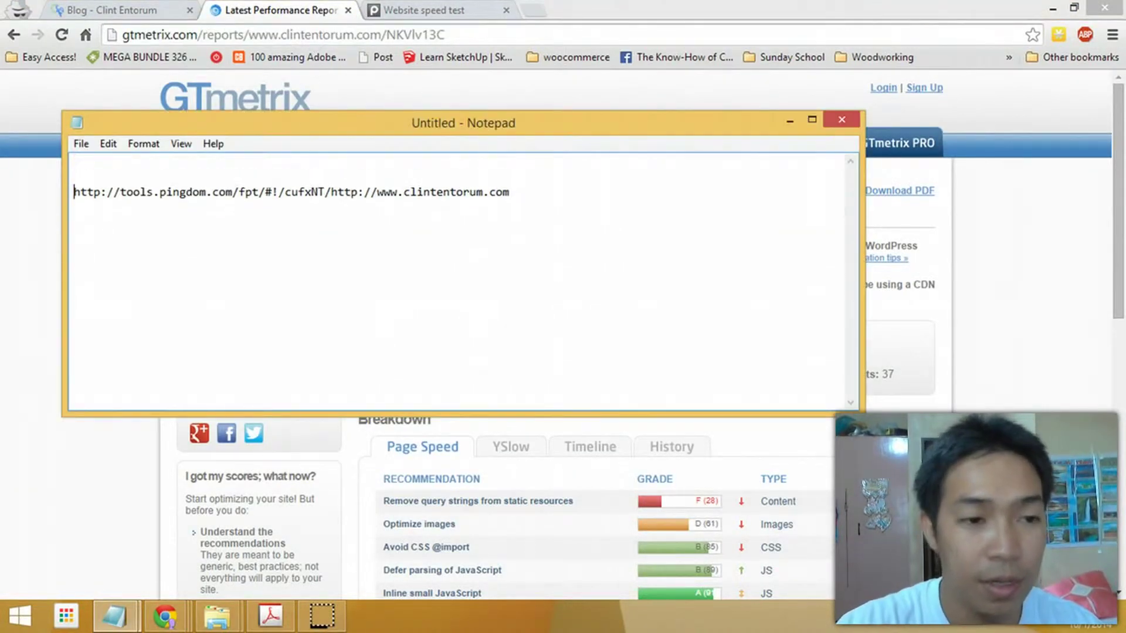
key(ctrl+v)
key(Home)
Add 'GTmetrix' and 'Pingdom' label lines above their respective links
key(Return)
key(Up)
text(G)
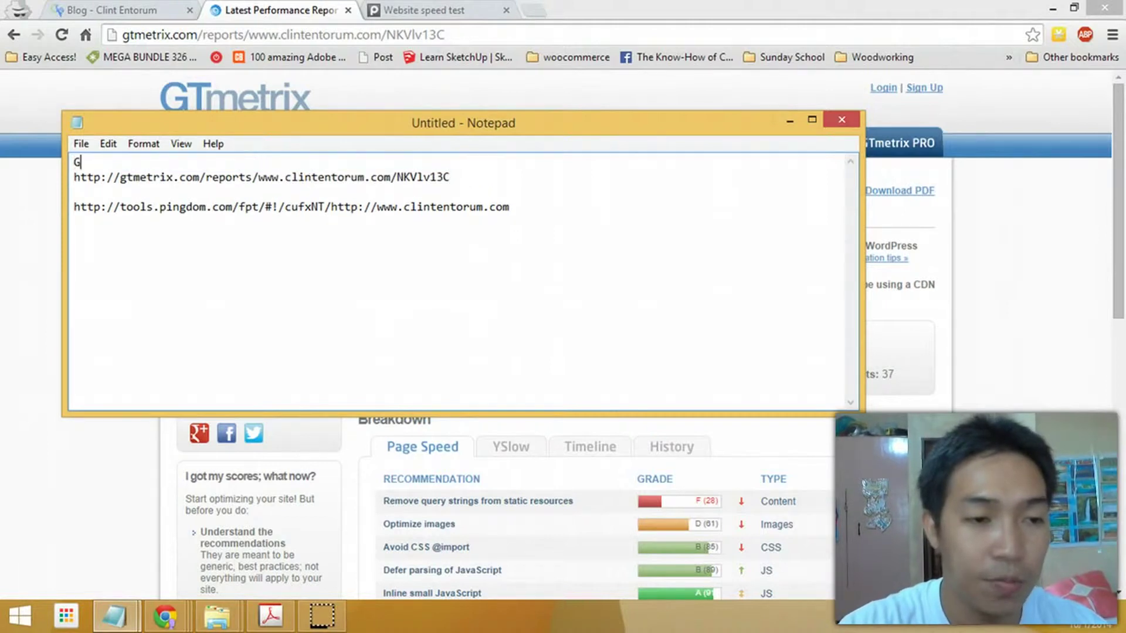
text(Tme)
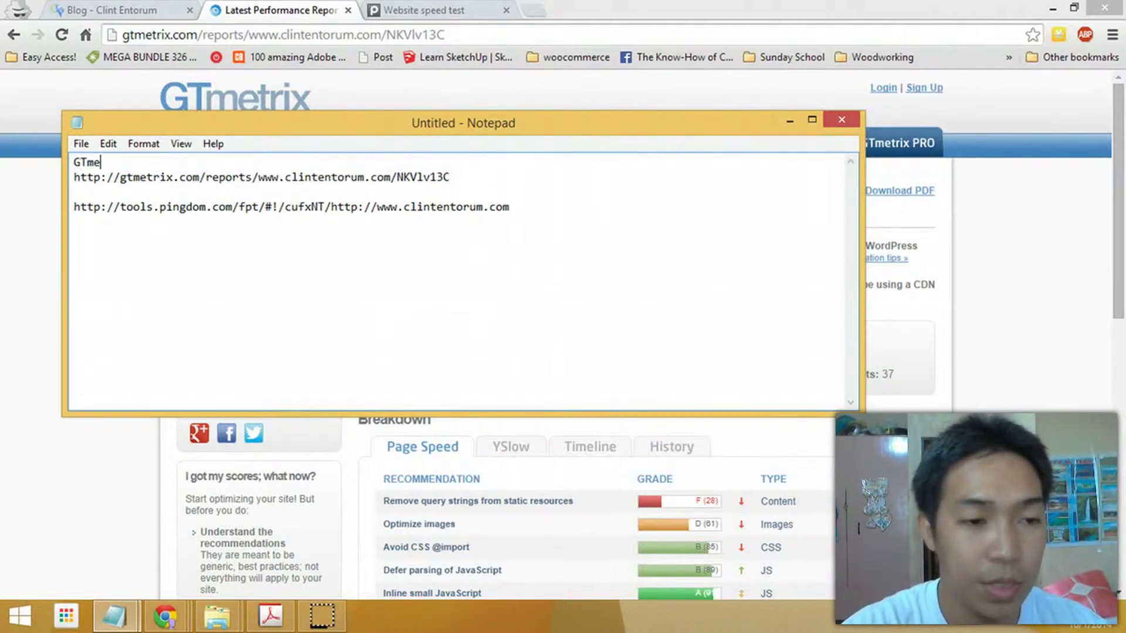
text(trix)
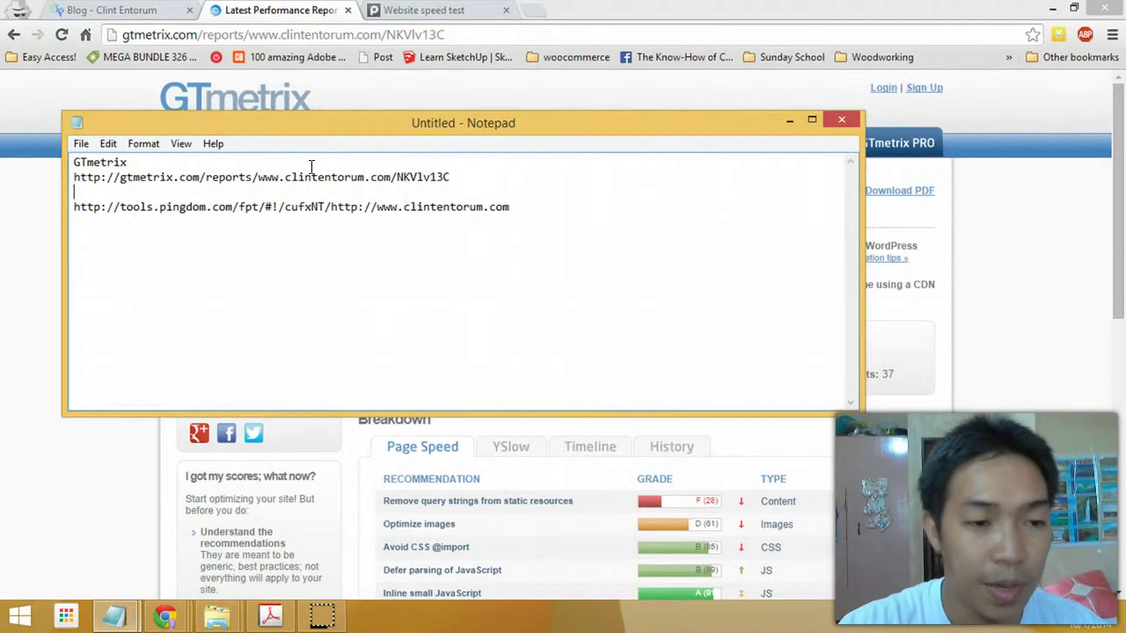
key(Down)
key(Down)
key(Return)
text(Pin)
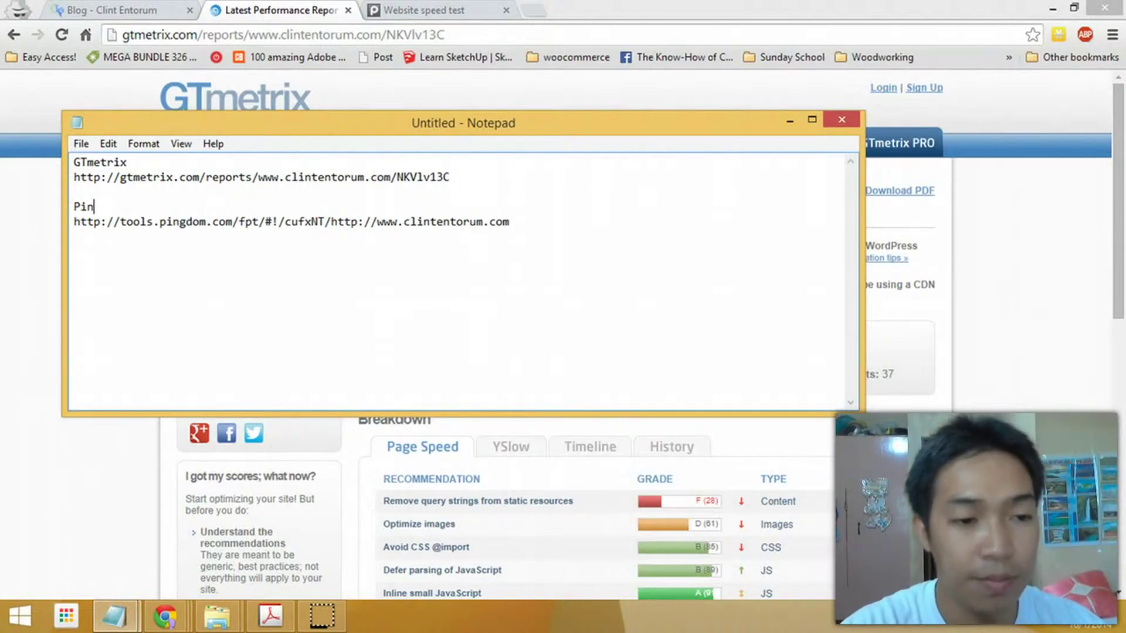
text(gdom)
key(alt+Tab)
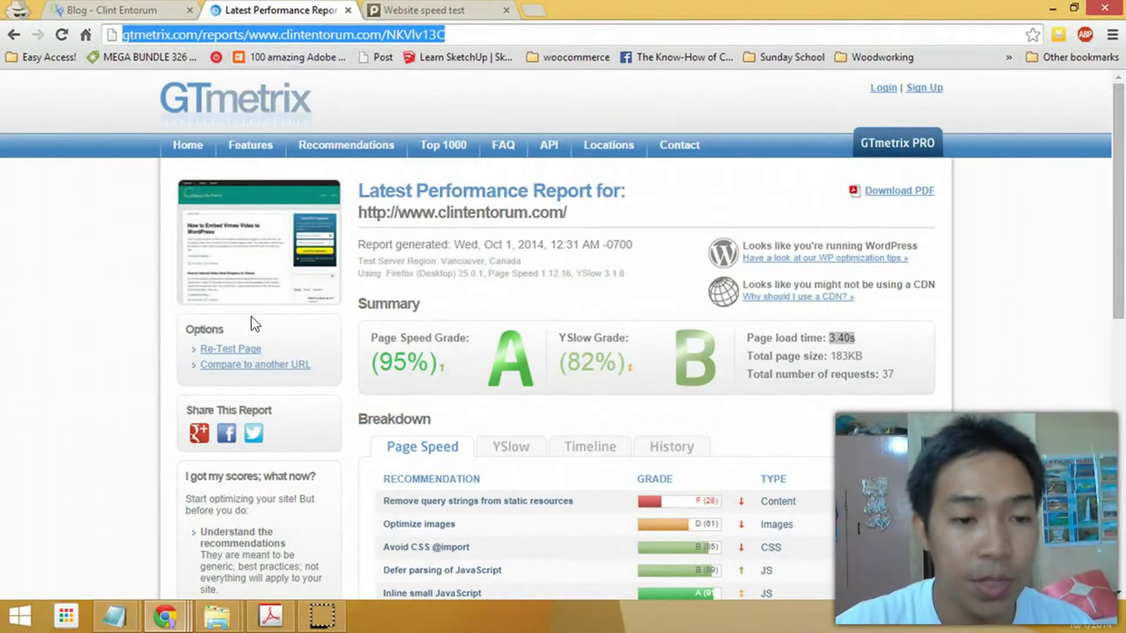
click(219, 352)
key(ctrl+Tab)
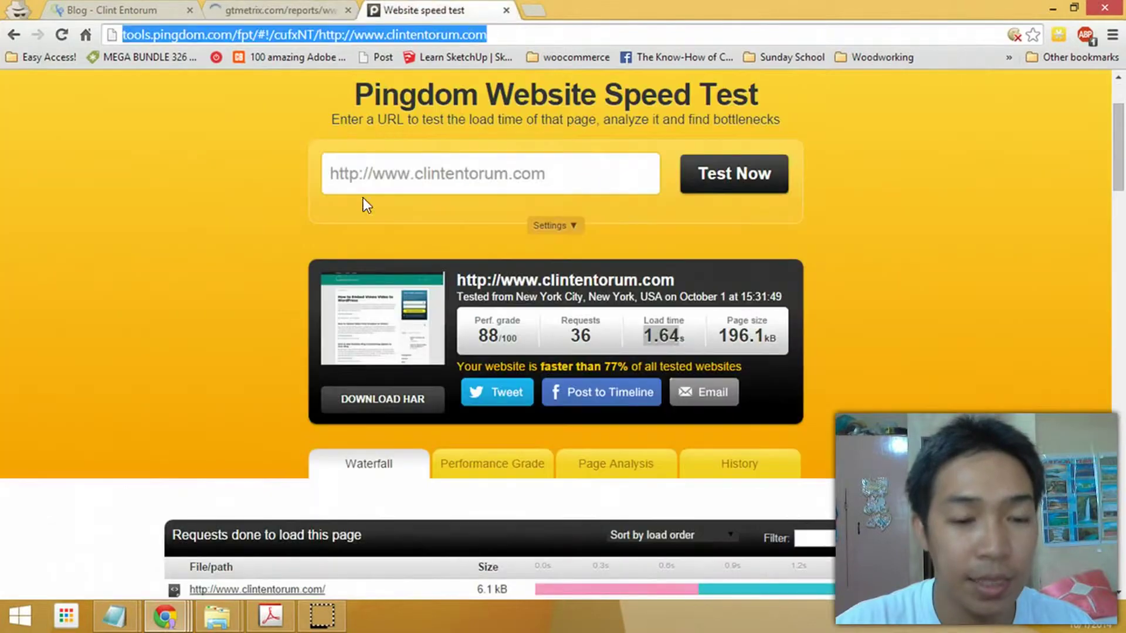
Rerun the Pingdom test for a 1.72 s, grade 88 Amsterdam result and select its URL
scroll(628, 361, down, 2)
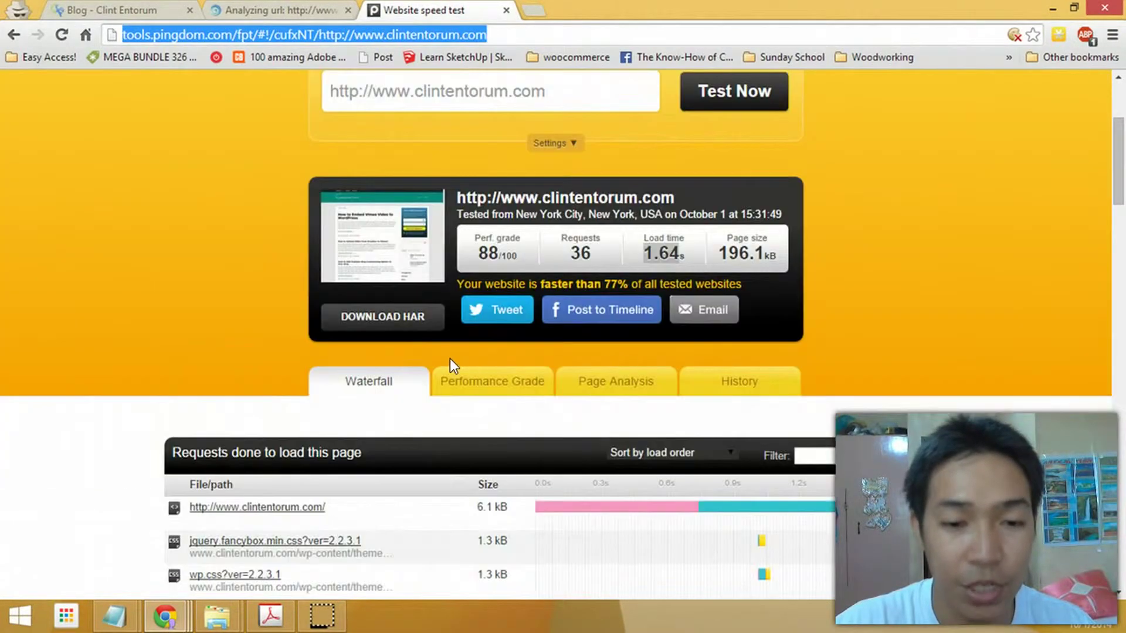
scroll(597, 224, up, 2)
click(734, 173)
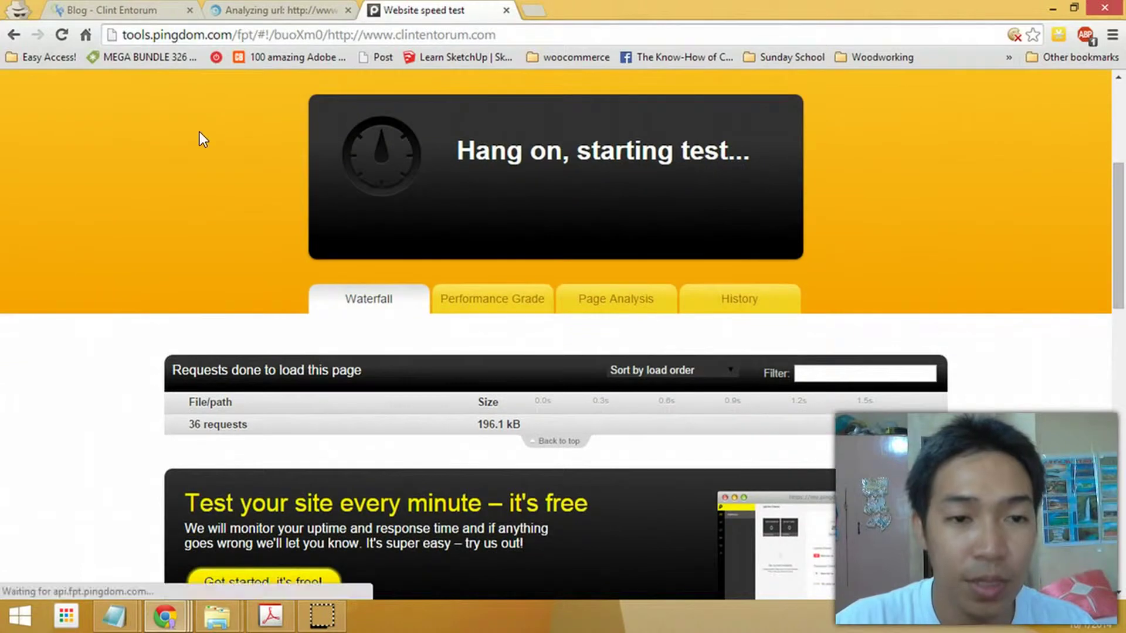
click(287, 39)
double_click(290, 34)
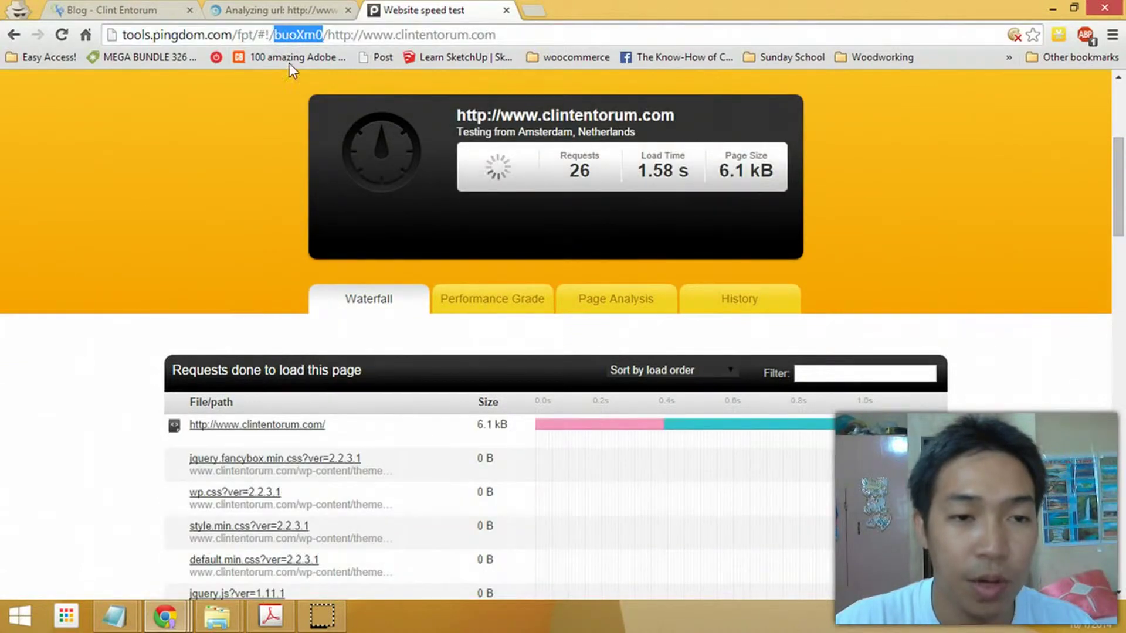
scroll(138, 277, up, 3)
click(268, 220)
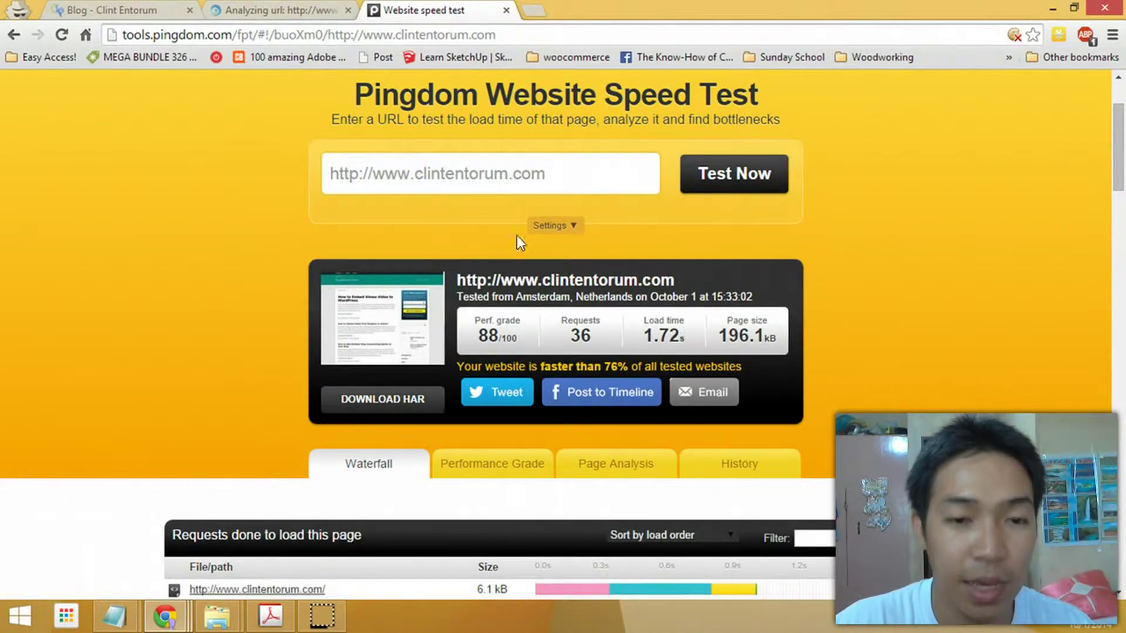
click(386, 38)
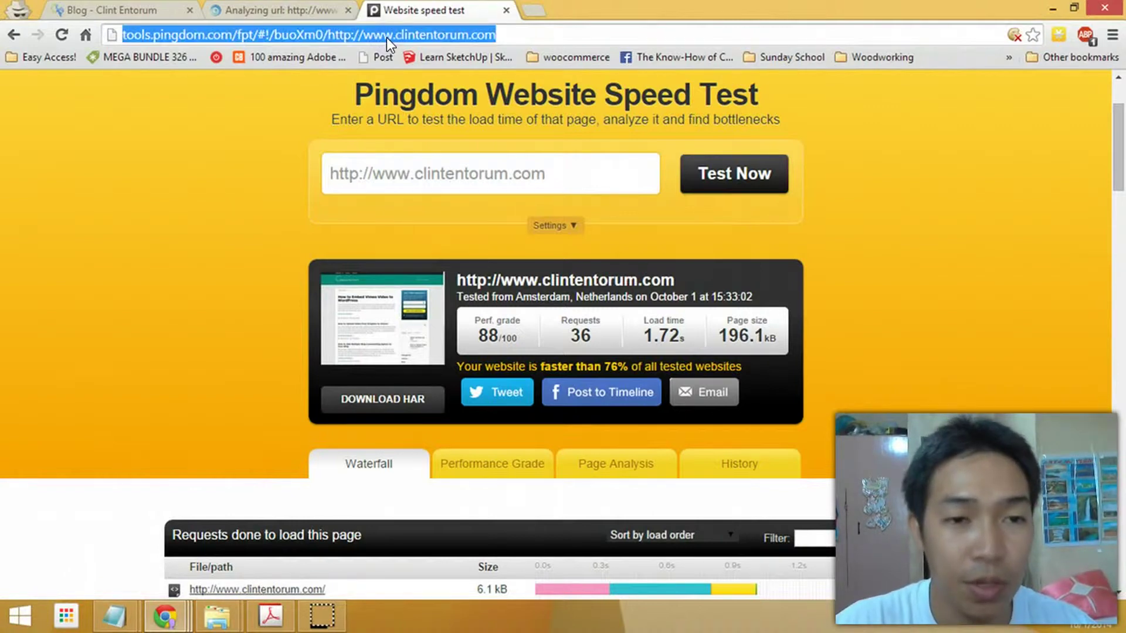
Paste the second Pingdom link and prefix the two lines with '1st Result:' and '2nd Result:'
key(alt+Tab)
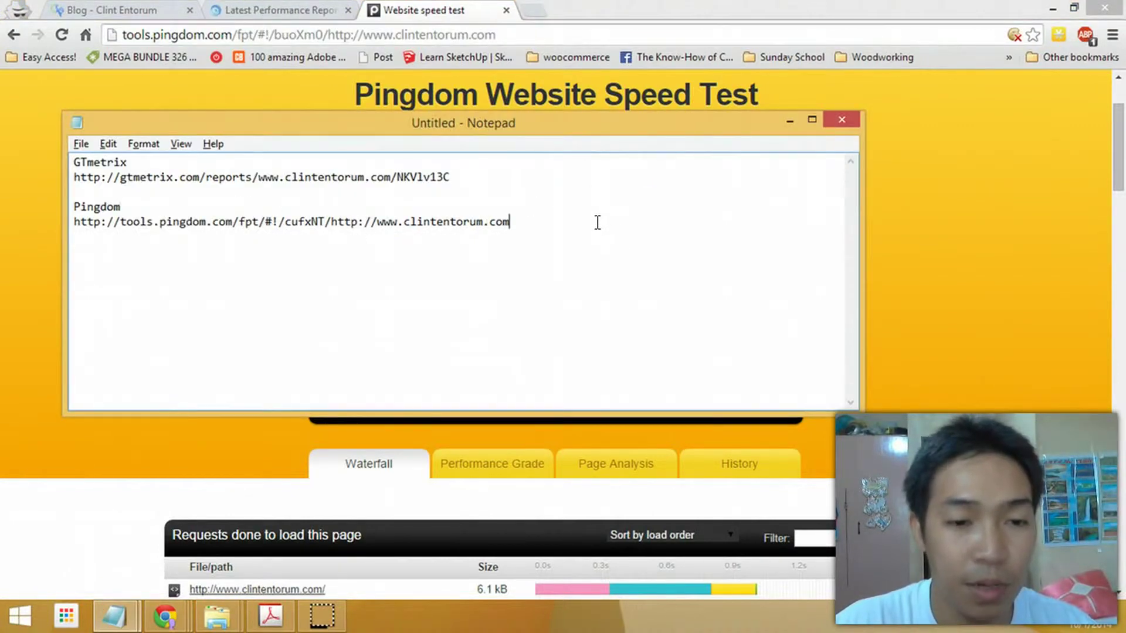
key(Return)
text(http://tools.pingdom.com/fpt/#!/buoXm0/http://www.clintentorum.com)
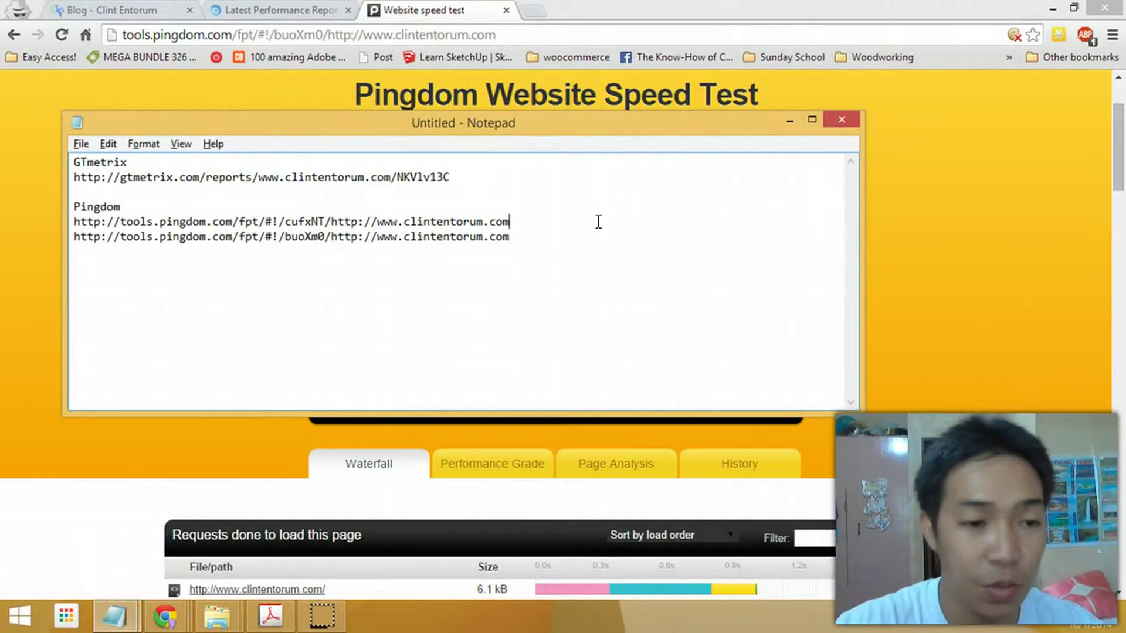
key(Home)
text(1st )
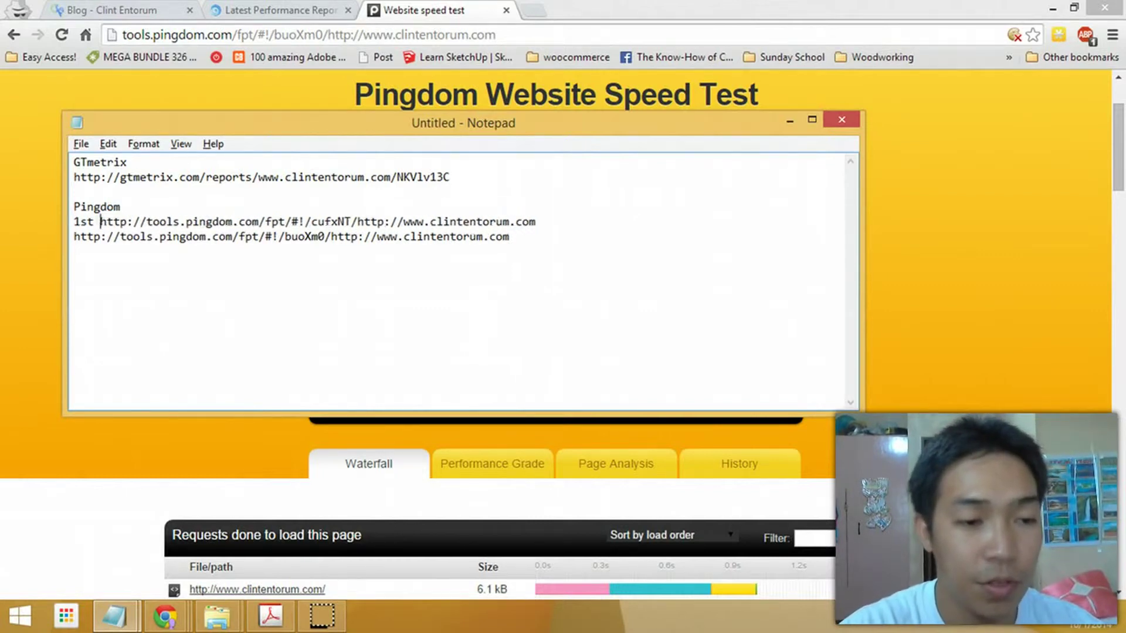
text(Result:)
key(Down)
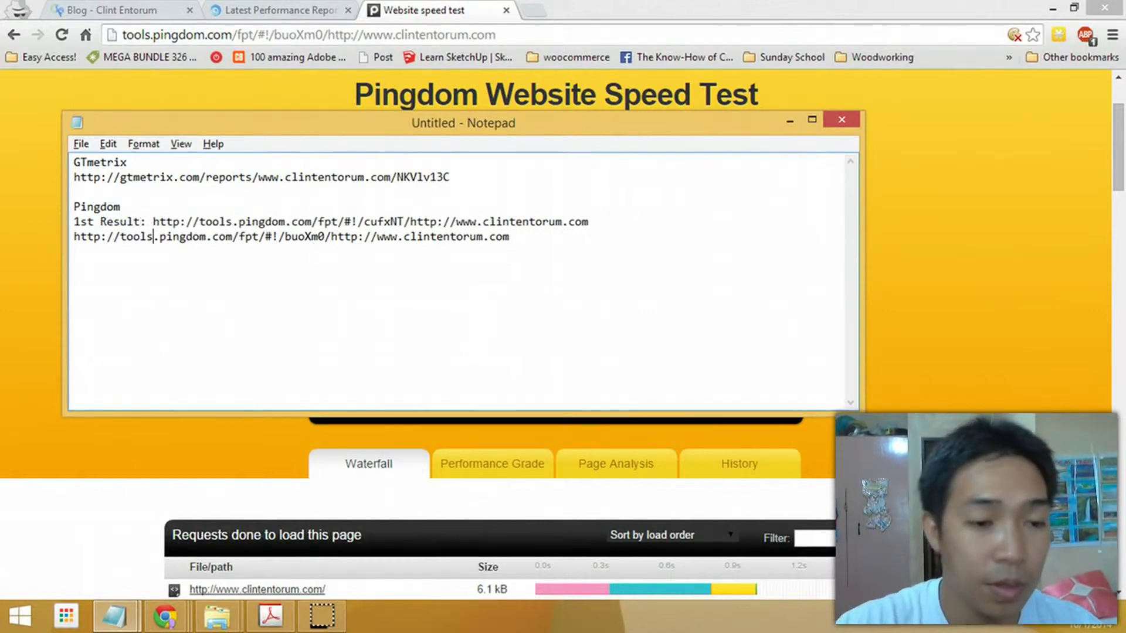
key(Home)
text(2nd)
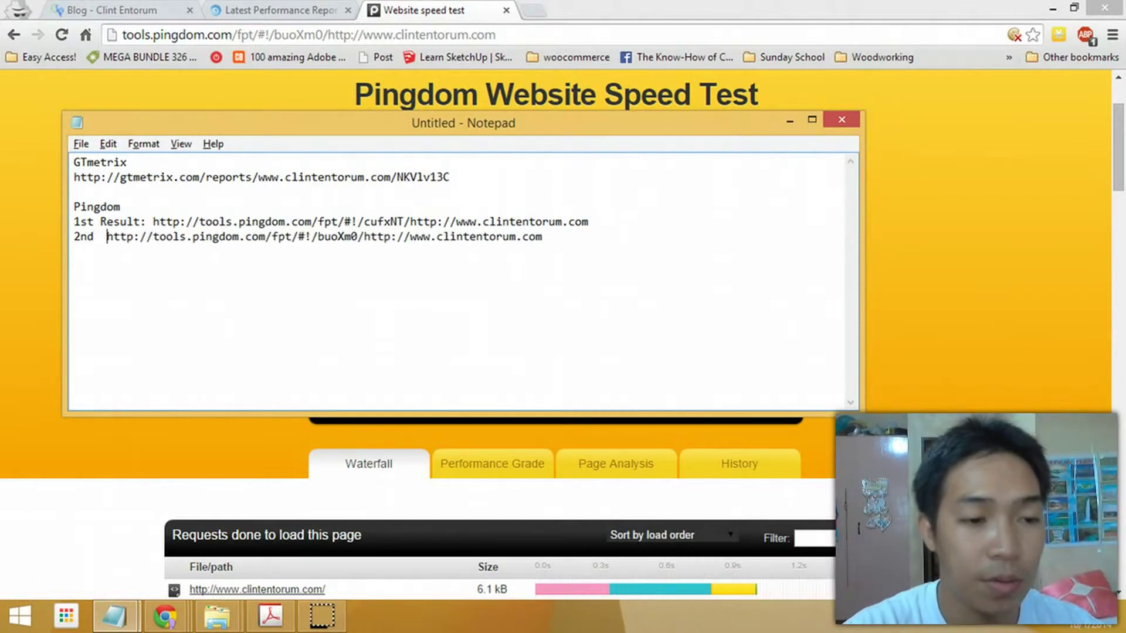
key(BackSpace)
text(Result)
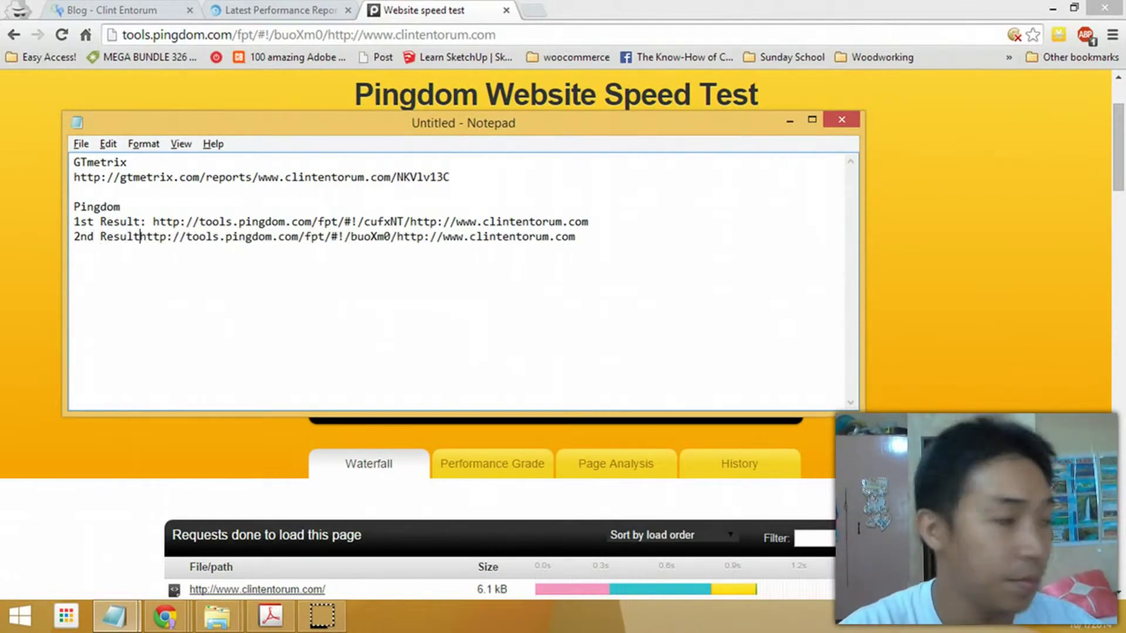
text(:)
click(466, 177)
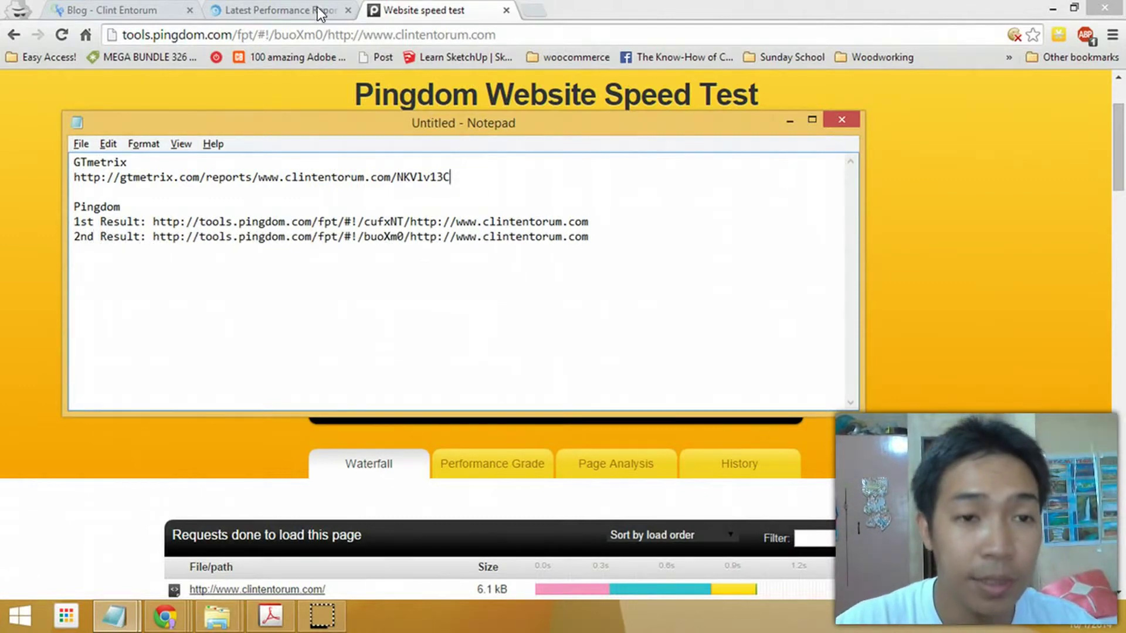
Launch a GTmetrix re-test and a third Pingdom test returning grade 88 and 1.44 s
click(318, 11)
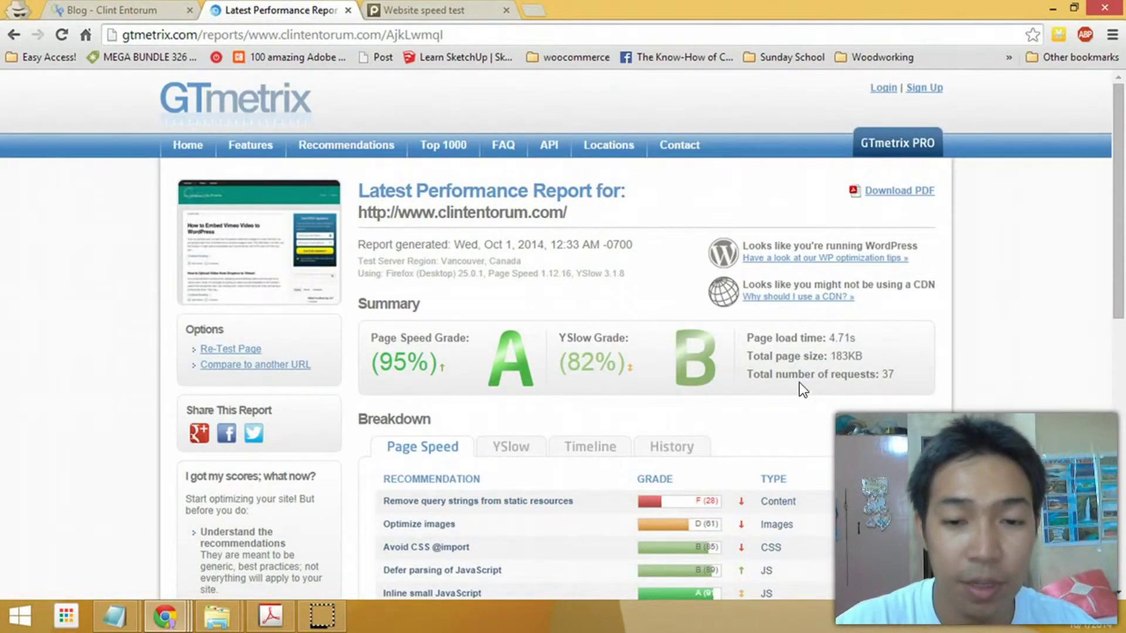
drag(825, 338, 855, 339)
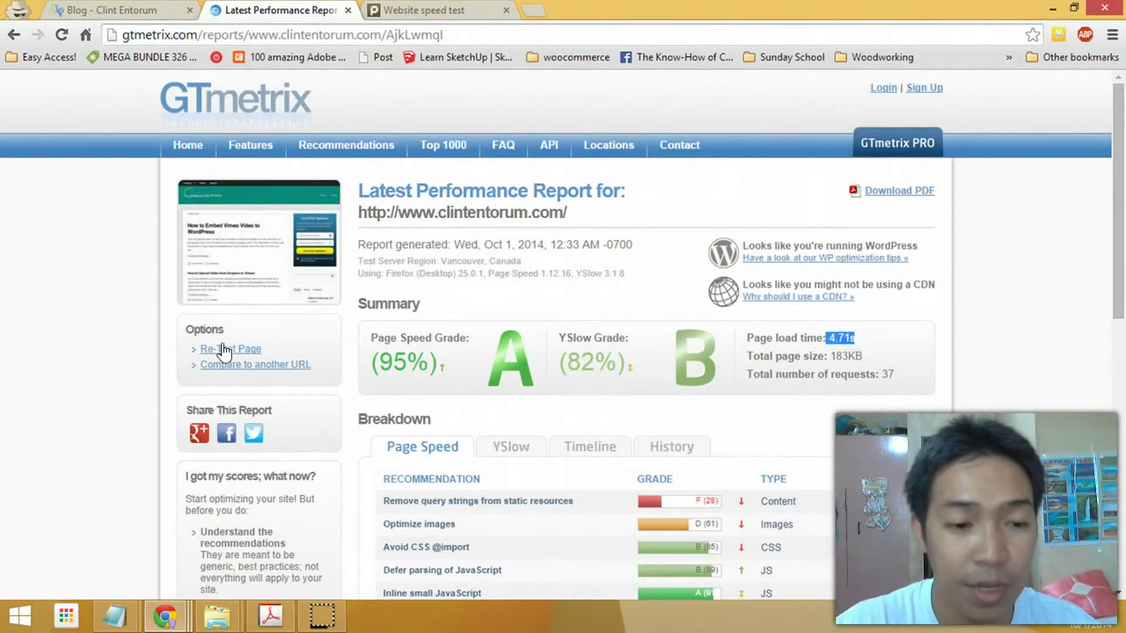
click(413, 10)
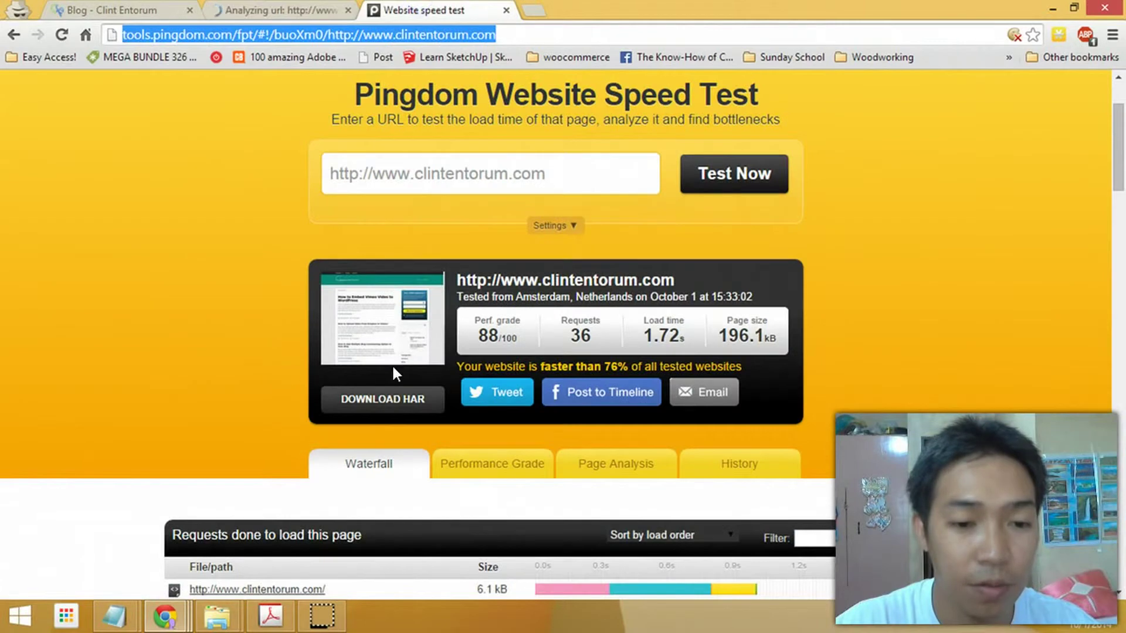
click(717, 179)
click(242, 13)
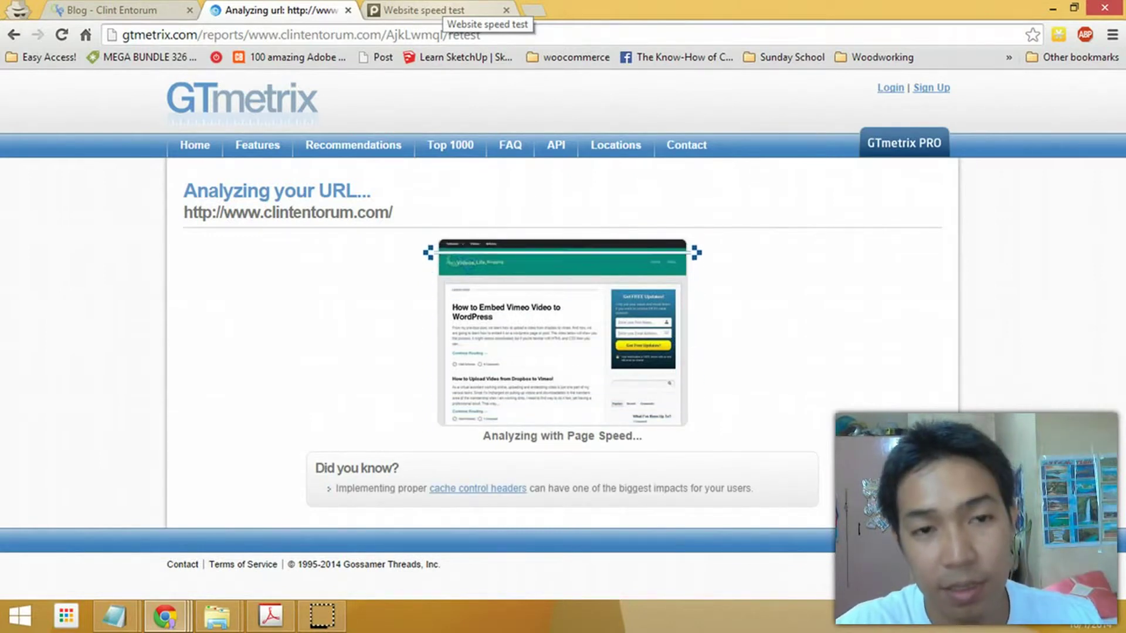
click(446, 10)
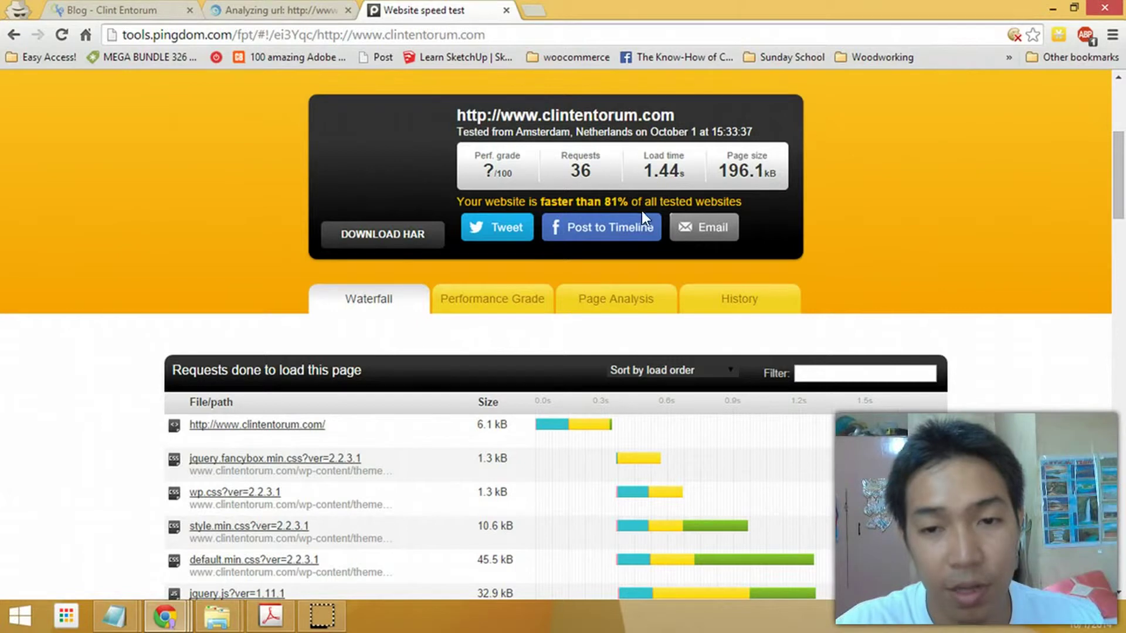
click(379, 40)
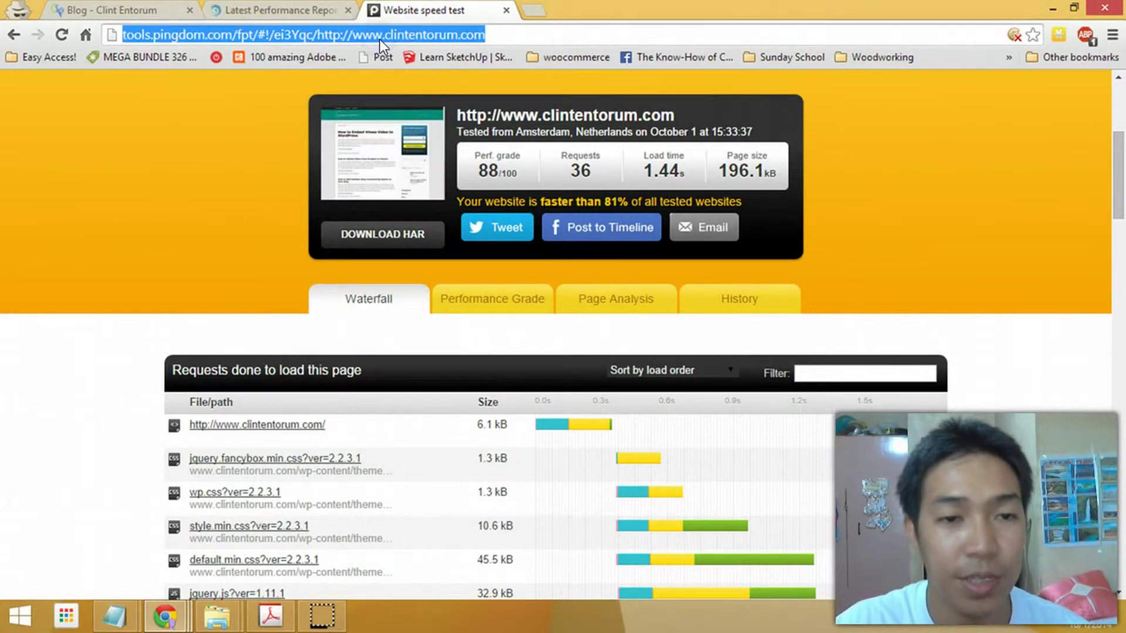
Log the third Pingdom result link on a new labeled line in Notepad
key(alt+Tab)
key(Return)
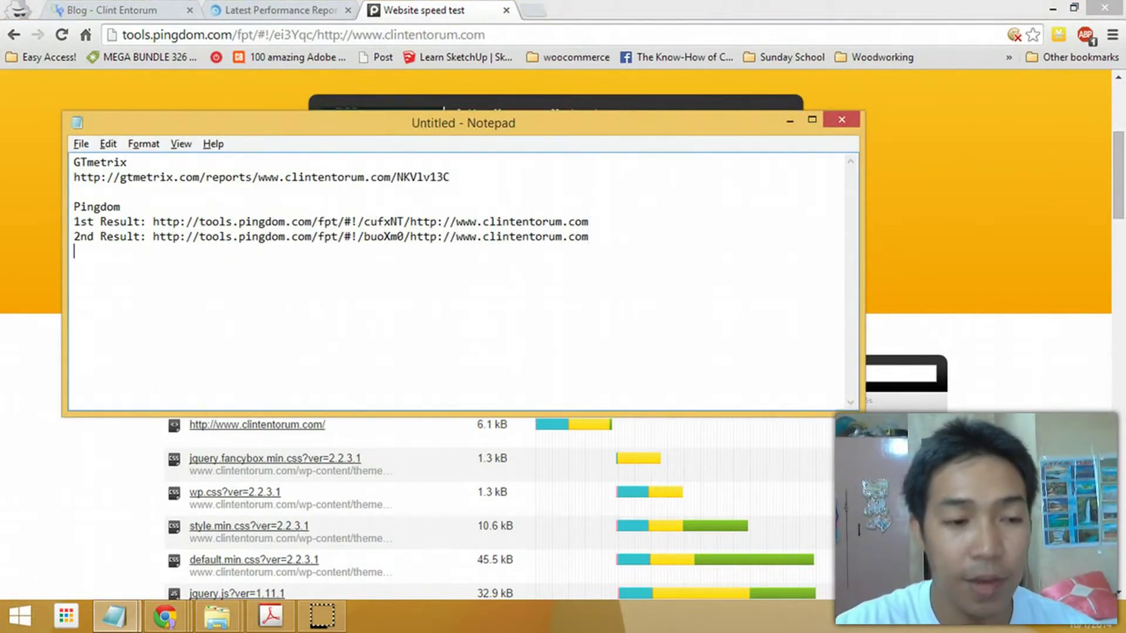
text(34)
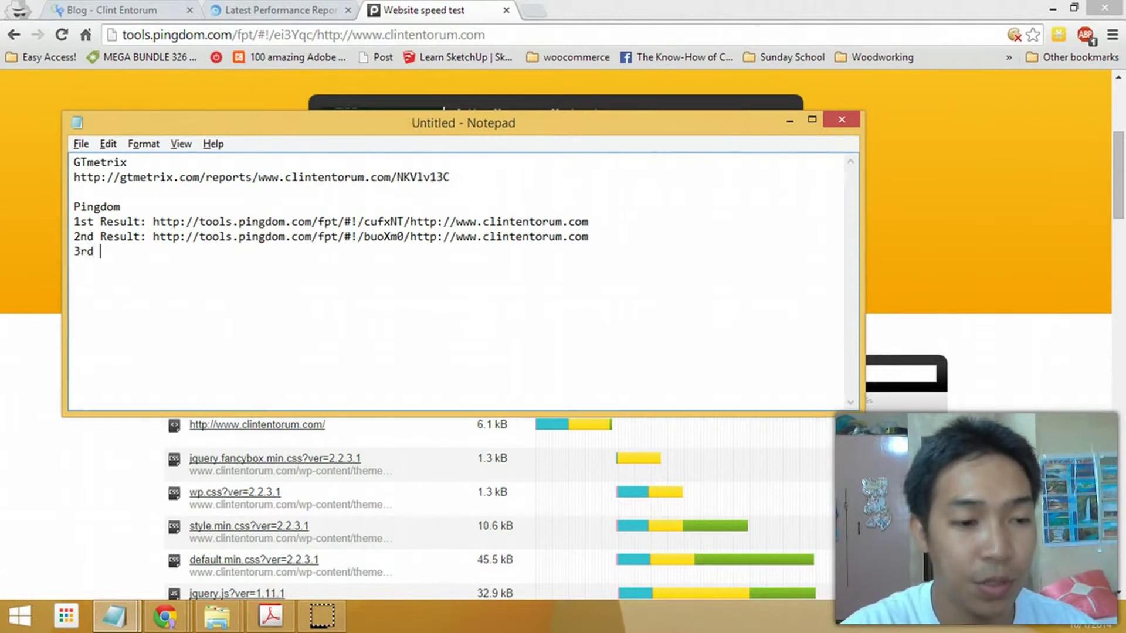
text(Res)
text(:)
text(http://tools.pingdom.com/fpt/#!/ei3Yqc/http://www.clintentorum.com)
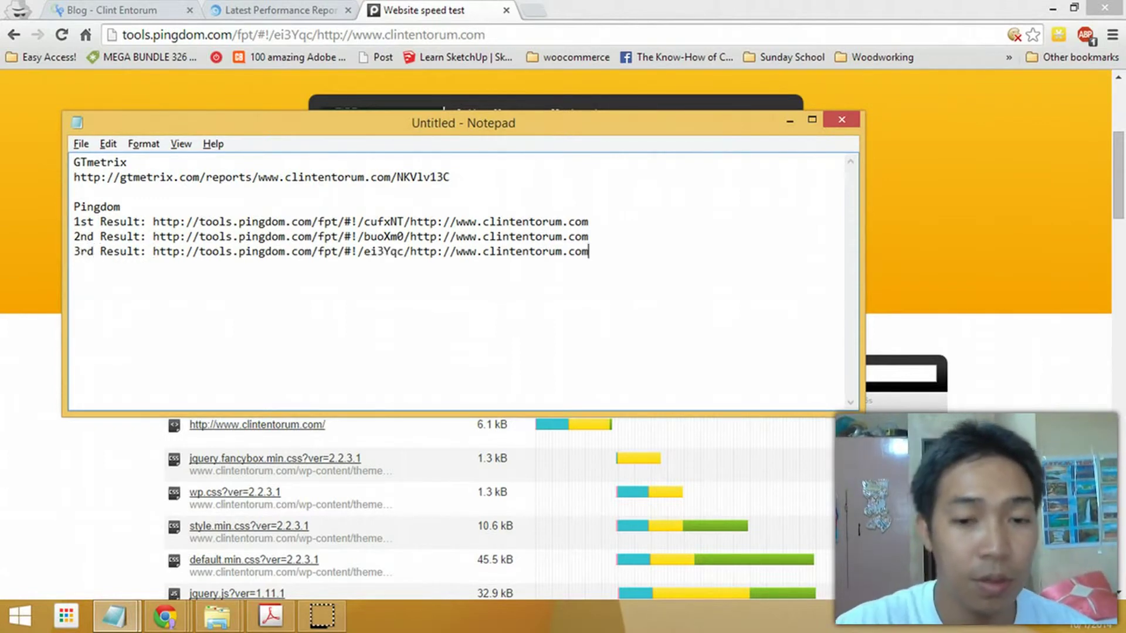
Copy the new GTmetrix report URL (4.46 s load) and paste it under the first GTmetrix link
click(244, 15)
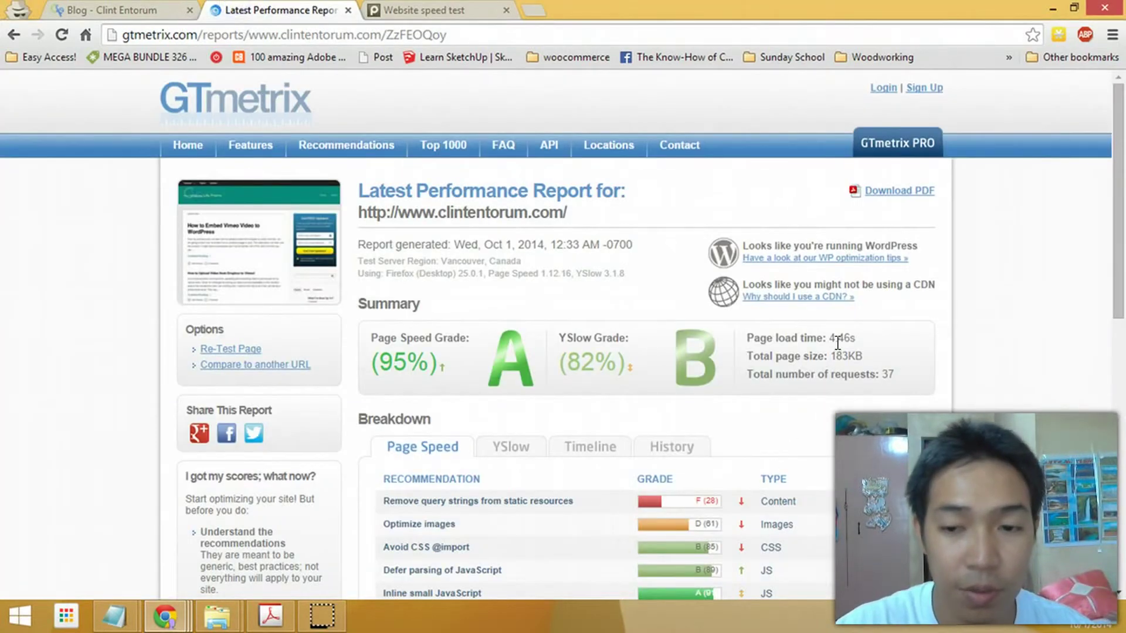
drag(835, 338, 866, 338)
click(321, 38)
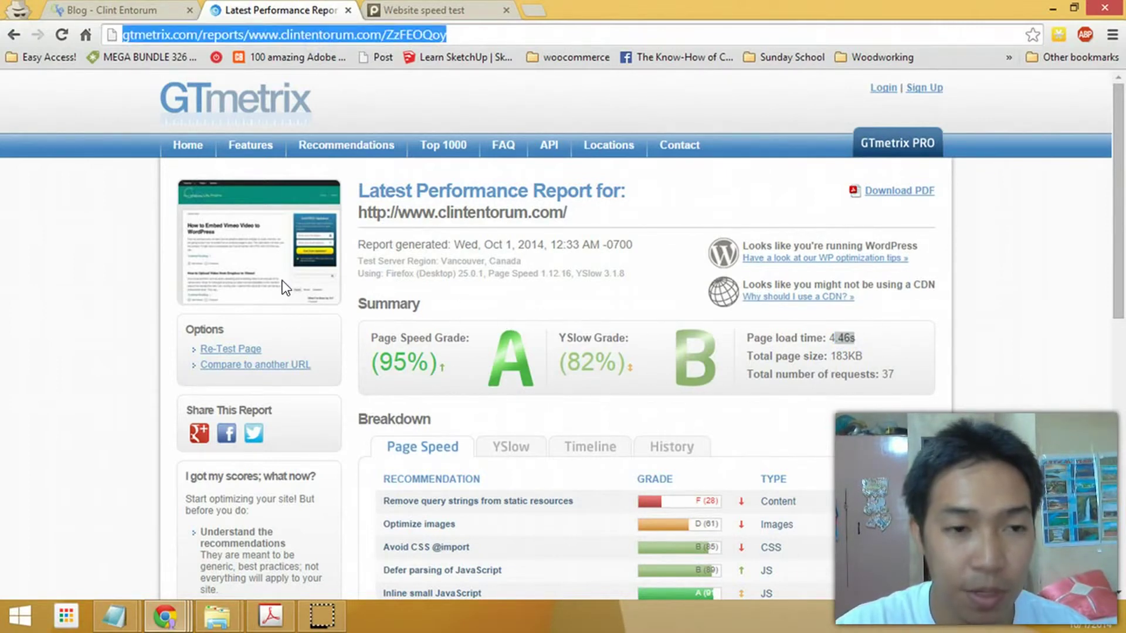
key(alt+Tab)
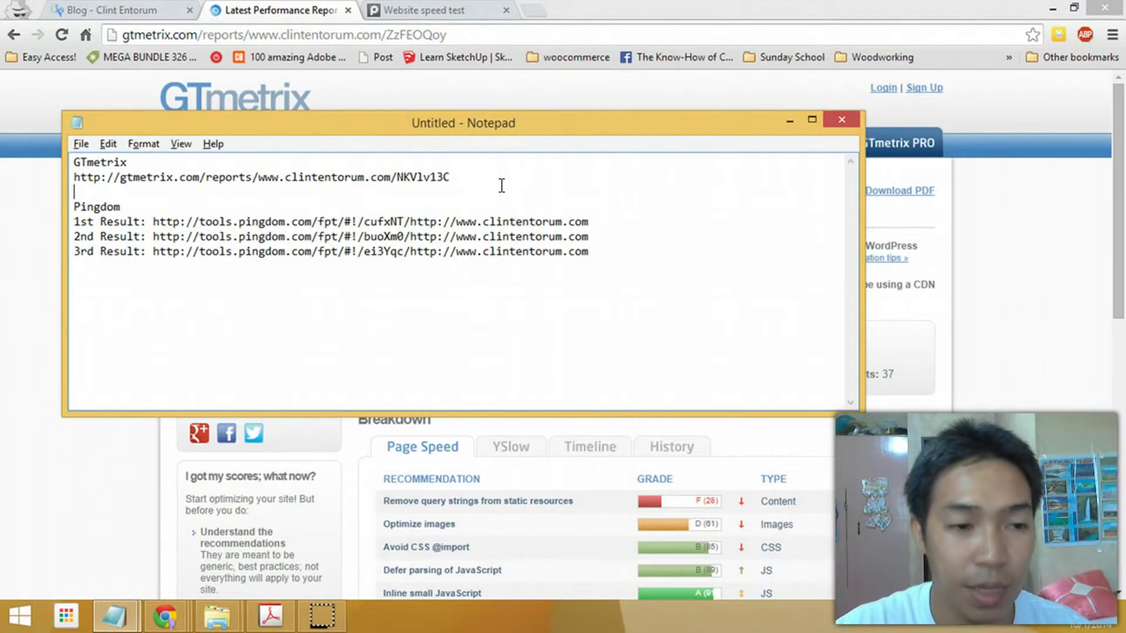
key(Return)
text(http://gtmetrix.com/reports/www.clintentorum.com/ZzFEOQoy)
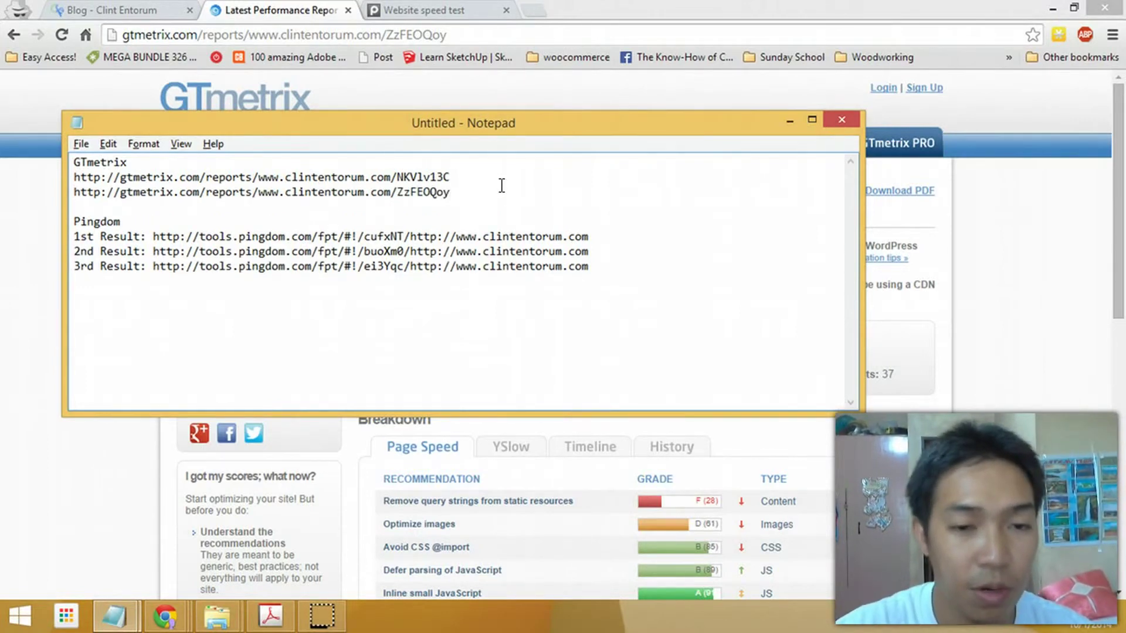
key(alt+Tab)
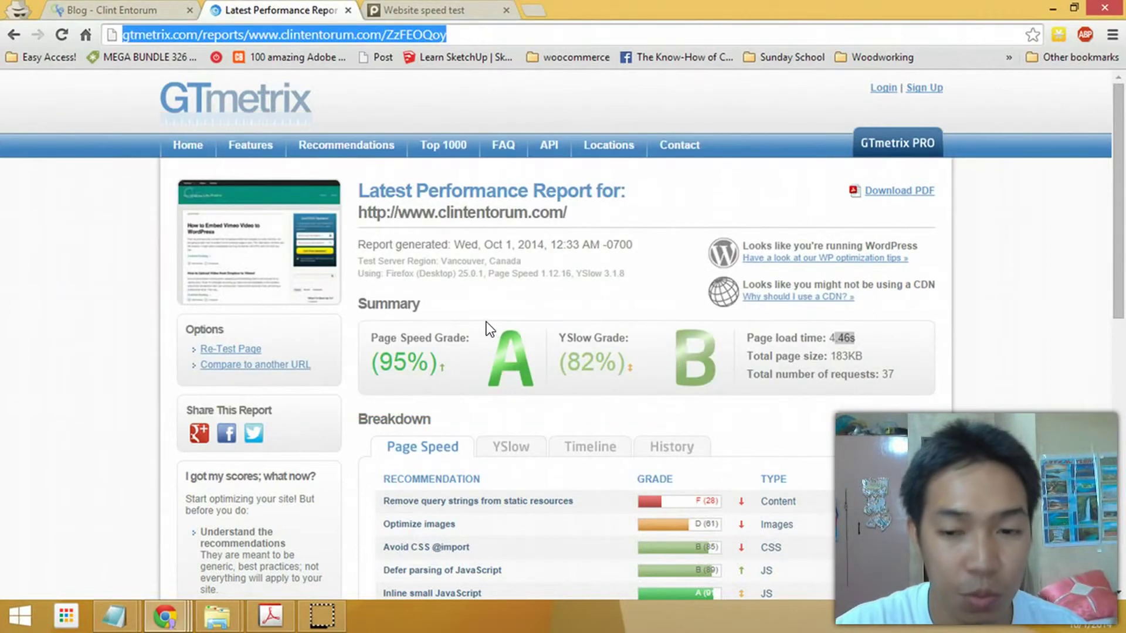
Switch to the Clint Entorum blog tab and move the Notepad window aside behind the browser
click(872, 338)
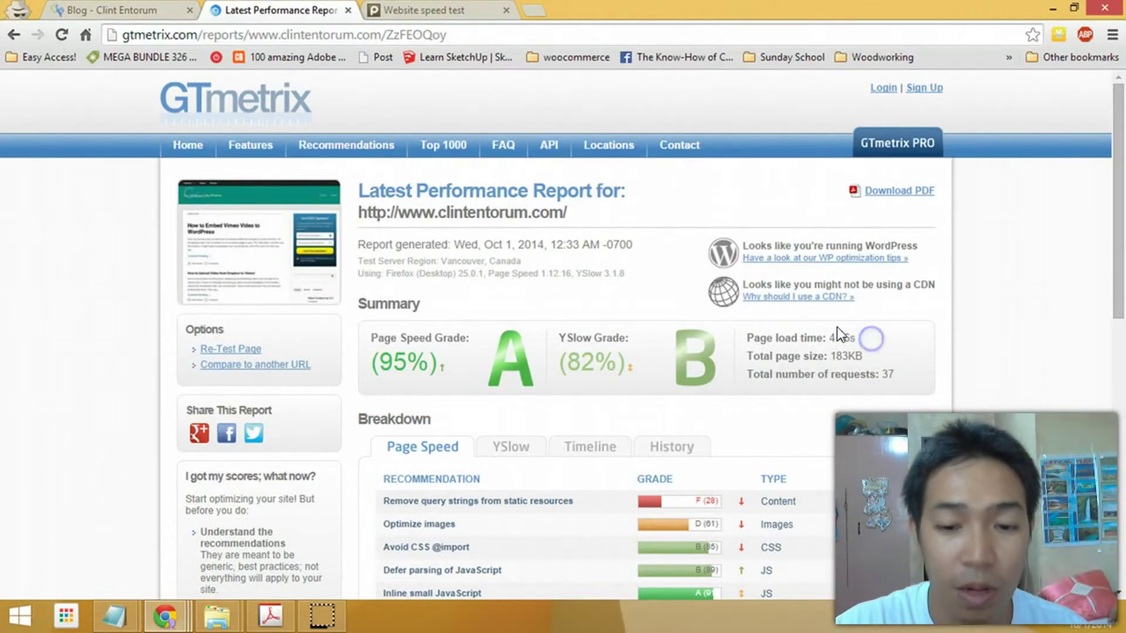
scroll(465, 349, down, 1)
click(87, 13)
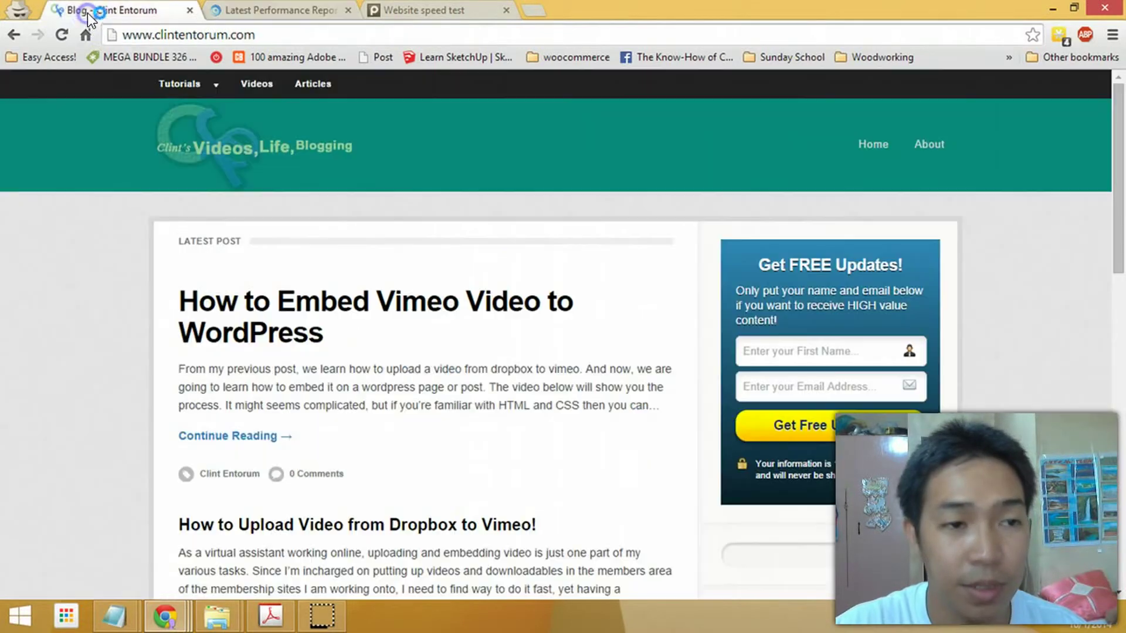
click(284, 234)
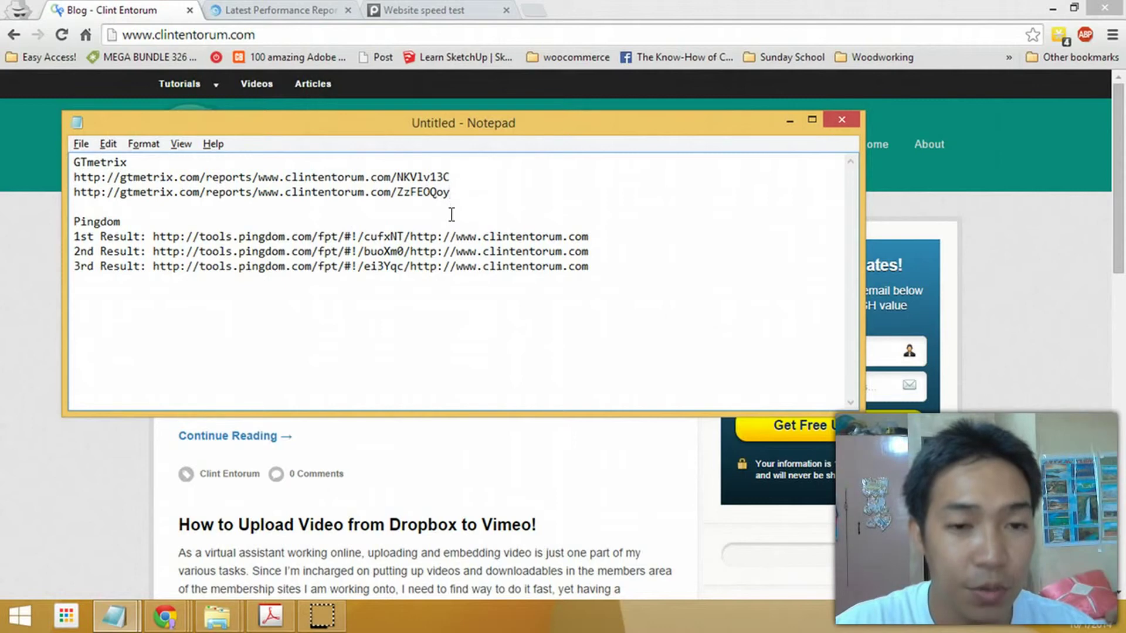
mouse_move(447, 129)
mouse_down()
mouse_move(490, 164)
mouse_move(516, 122)
mouse_up()
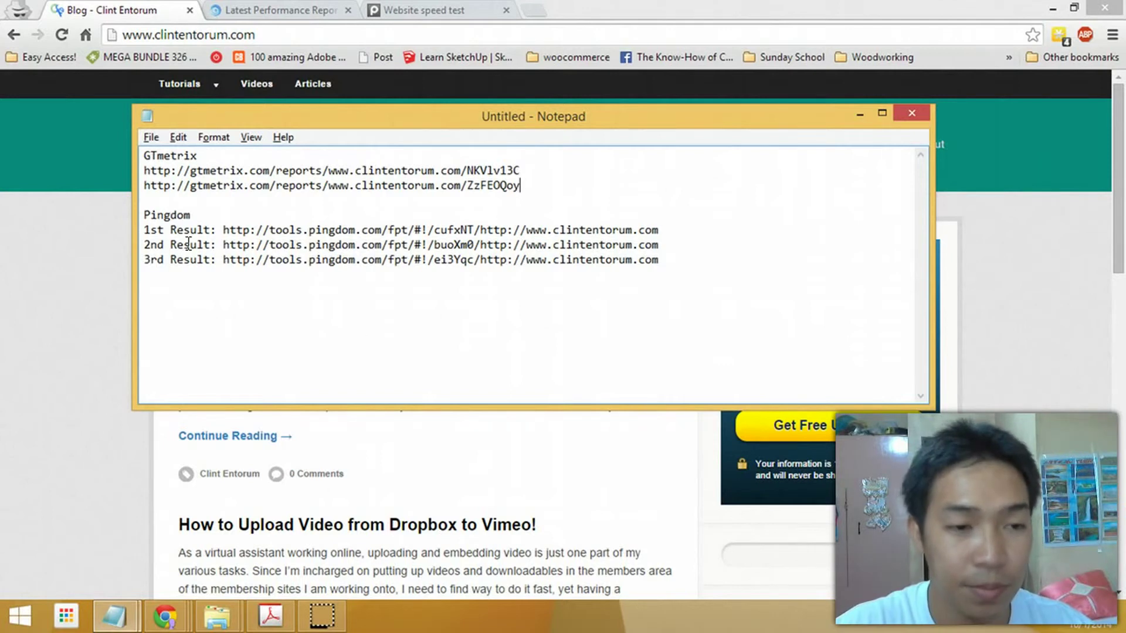
click(29, 220)
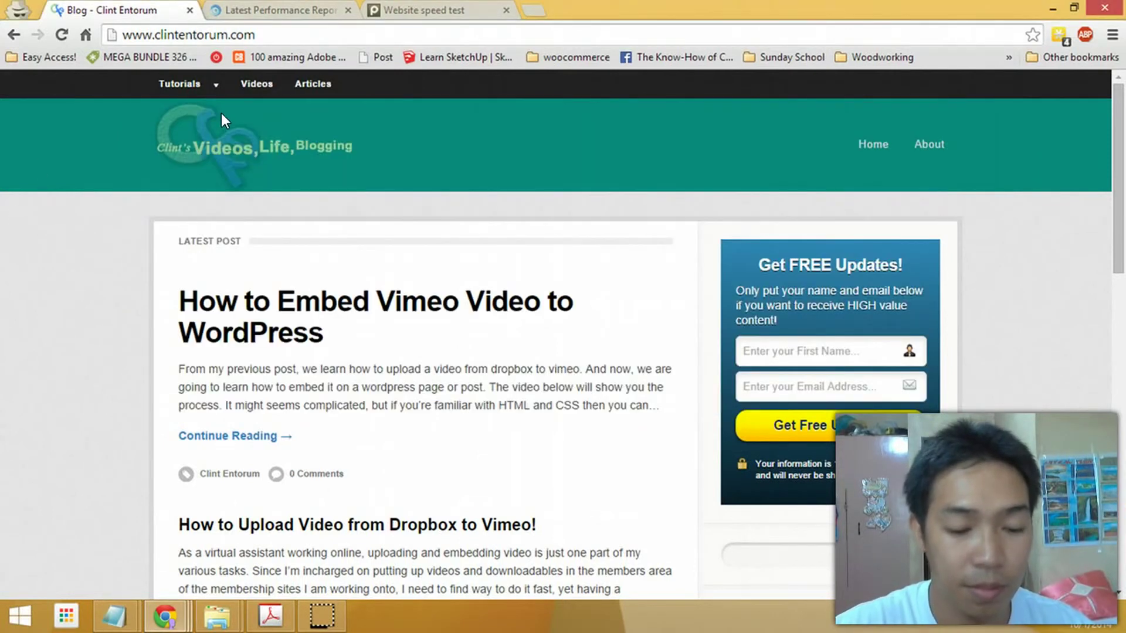